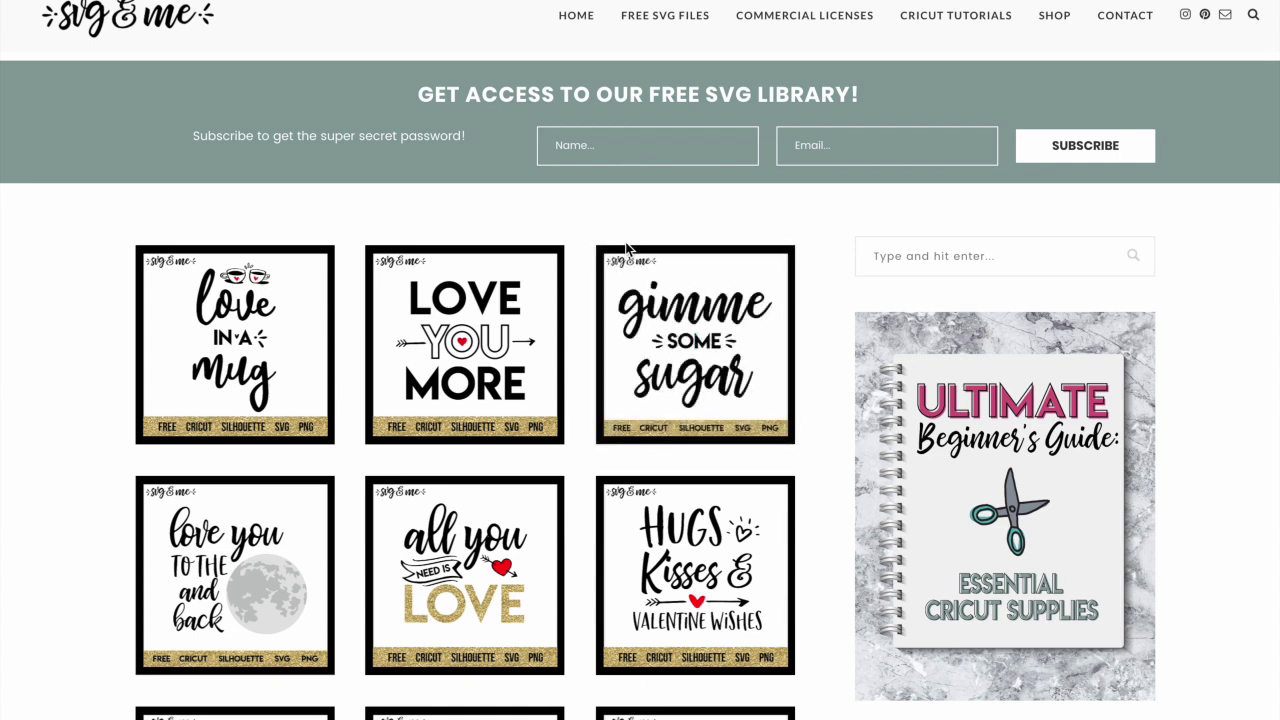
Browse the SVG & Me free library grid and open the Little Heartbreaker design post.
scroll(620, 222, "up", 1)
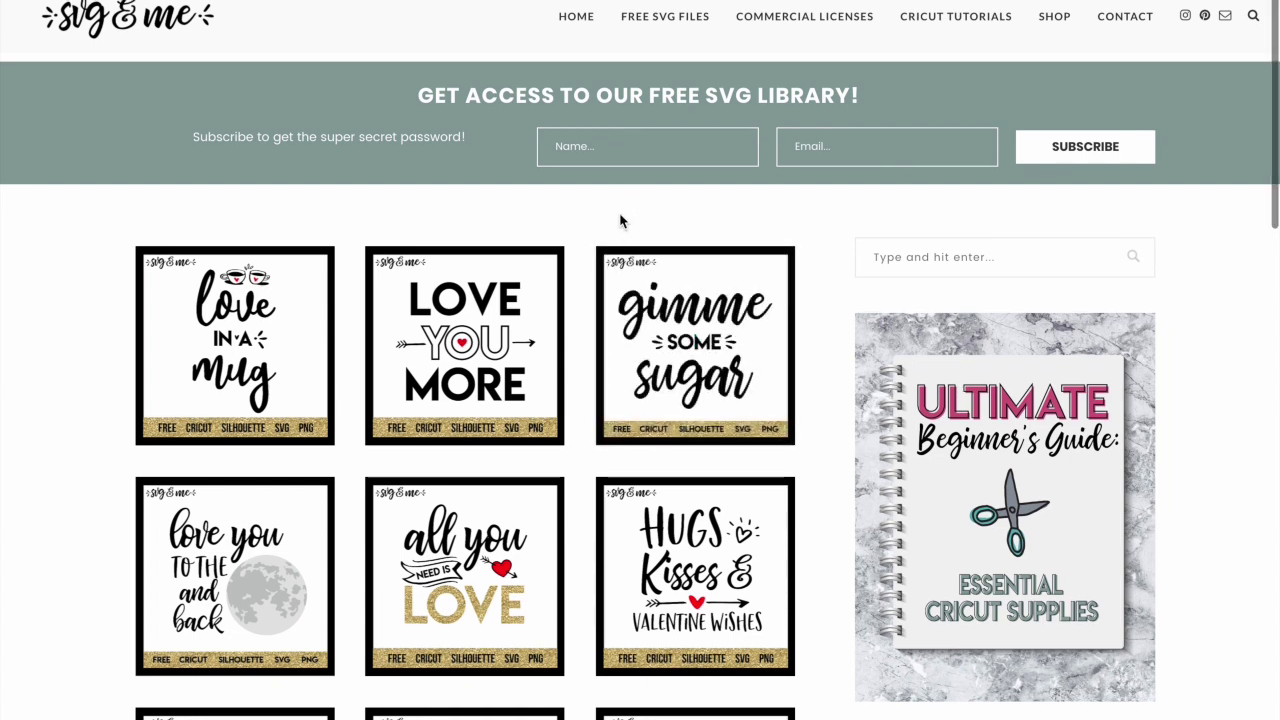
scroll(620, 222, "down", 1)
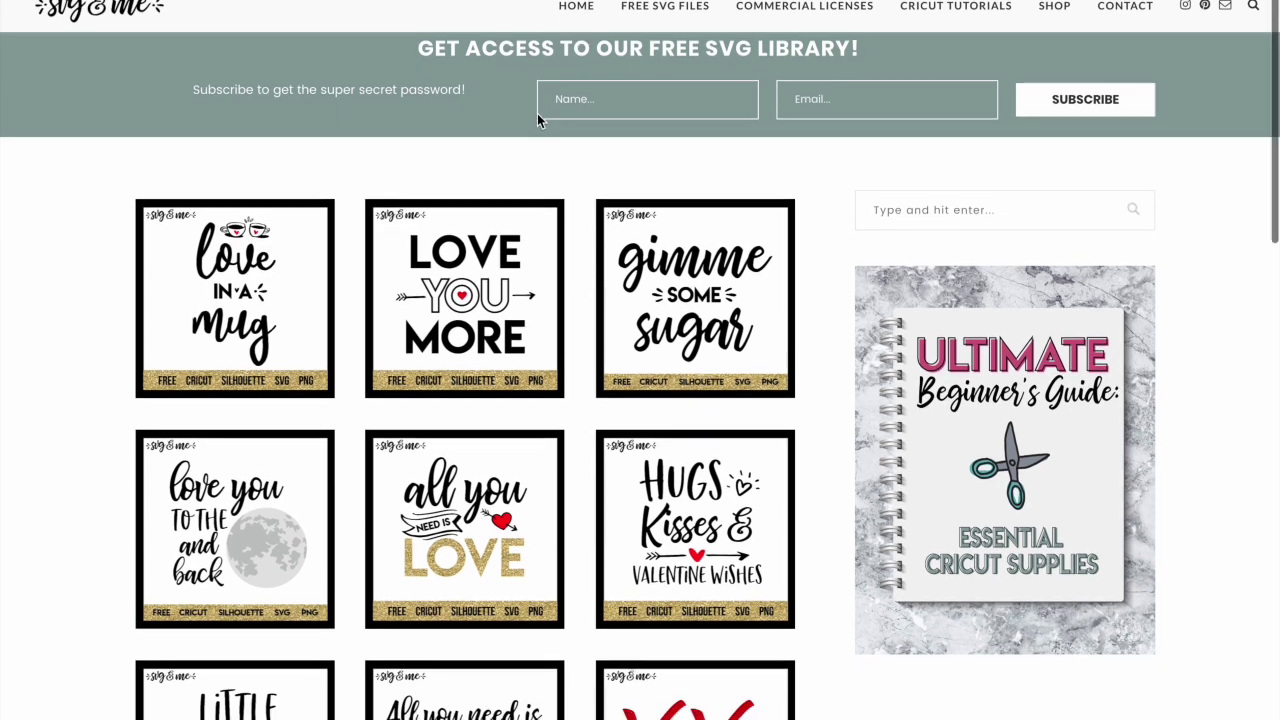
scroll(538, 190, "down", 2)
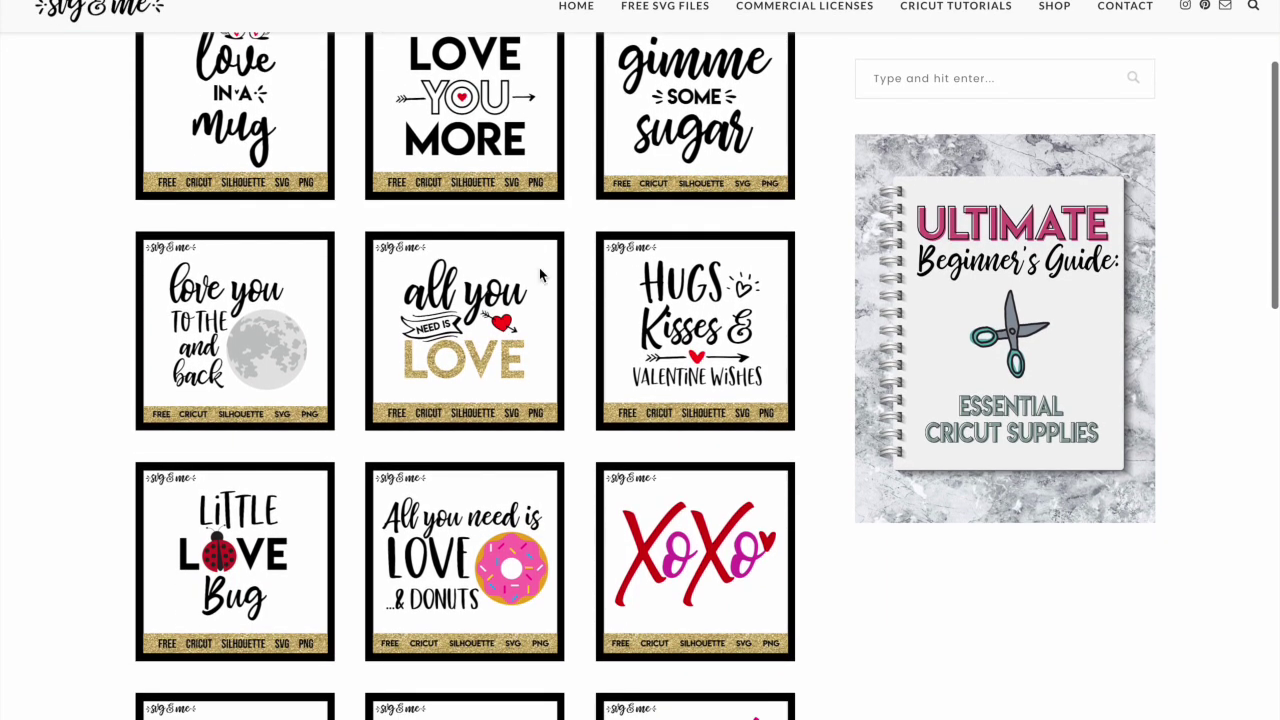
scroll(538, 255, "up", 2)
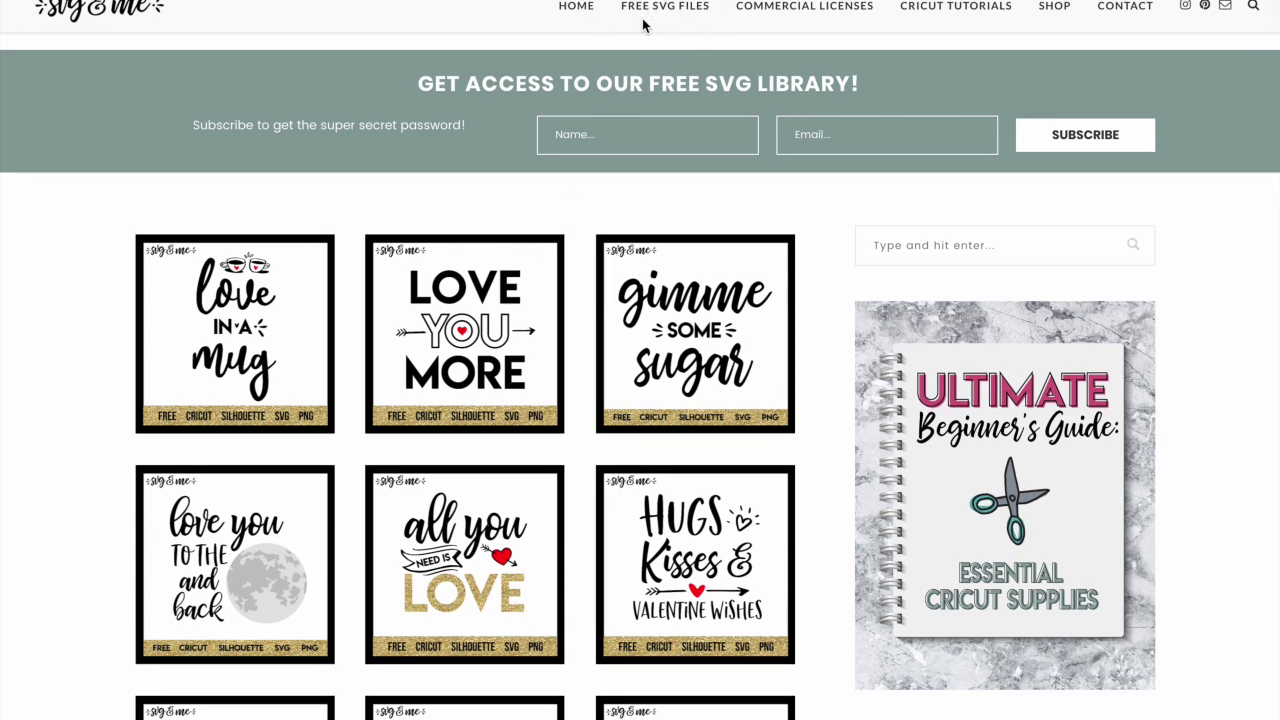
scroll(602, 155, "down", 8)
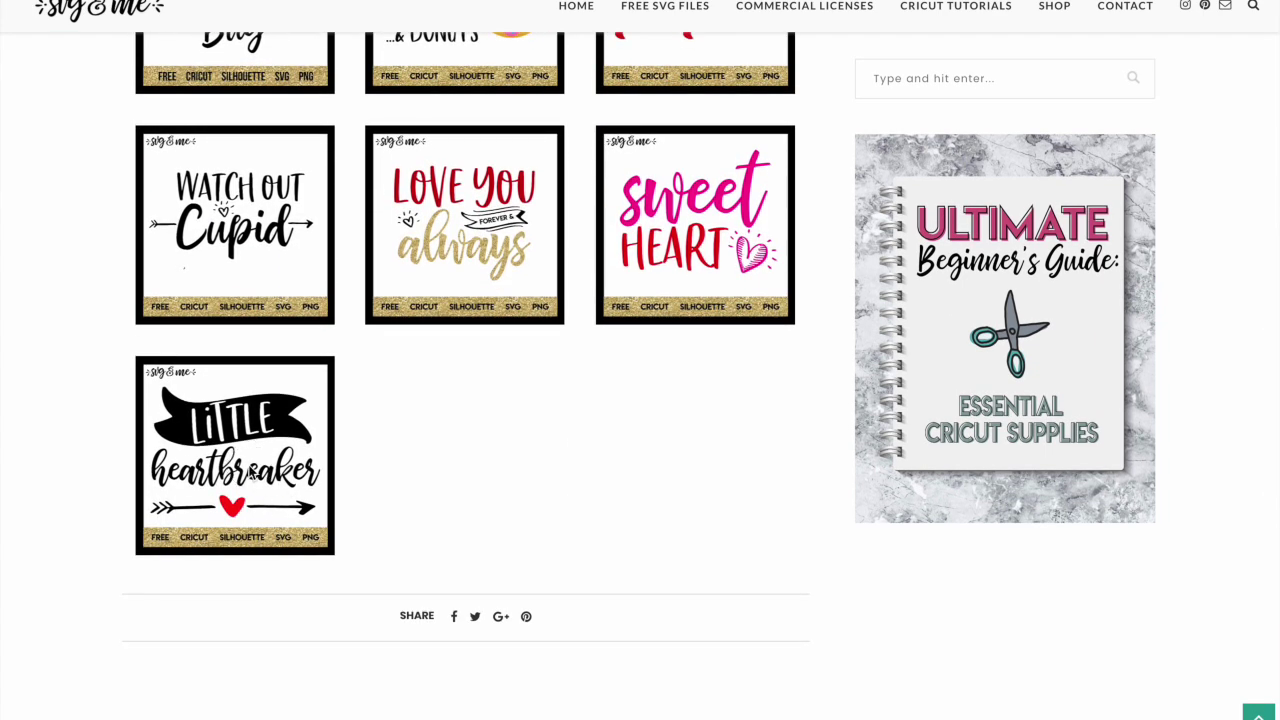
left_click(241, 434)
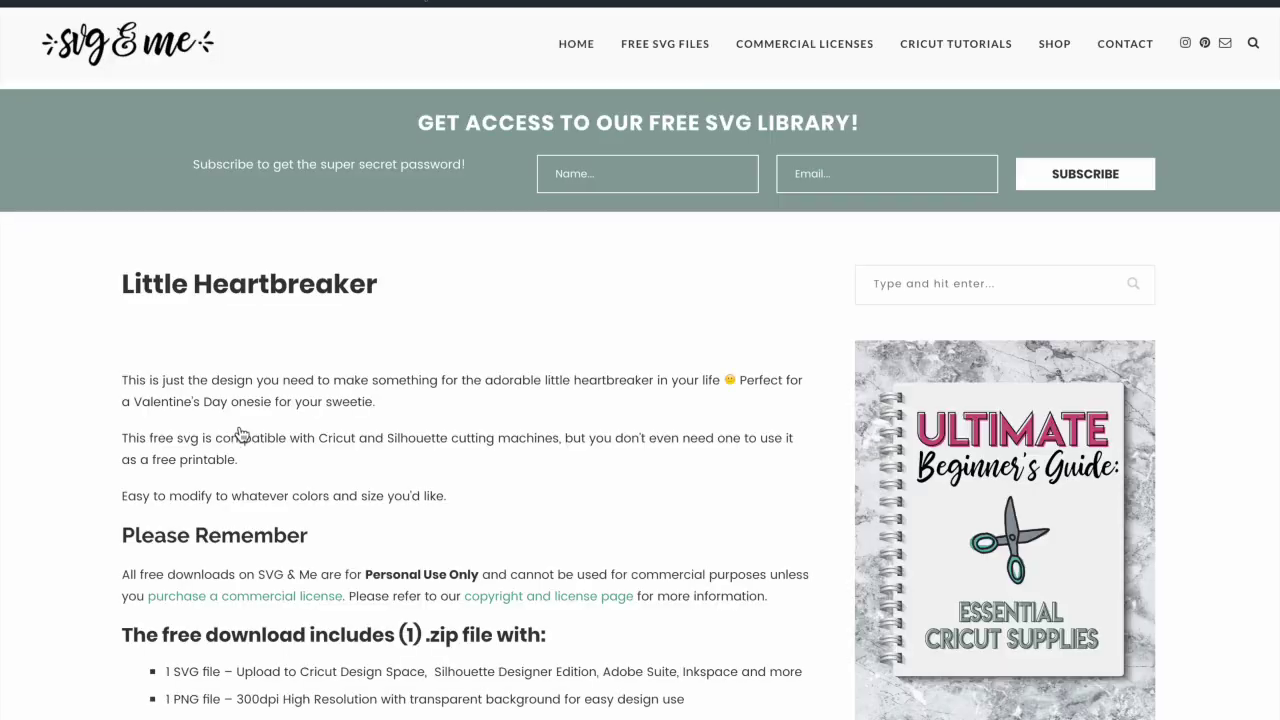
Download Little-Heartbreaker.zip (236 KB) and open it to unzip into Downloads.
scroll(277, 347, "down", 5)
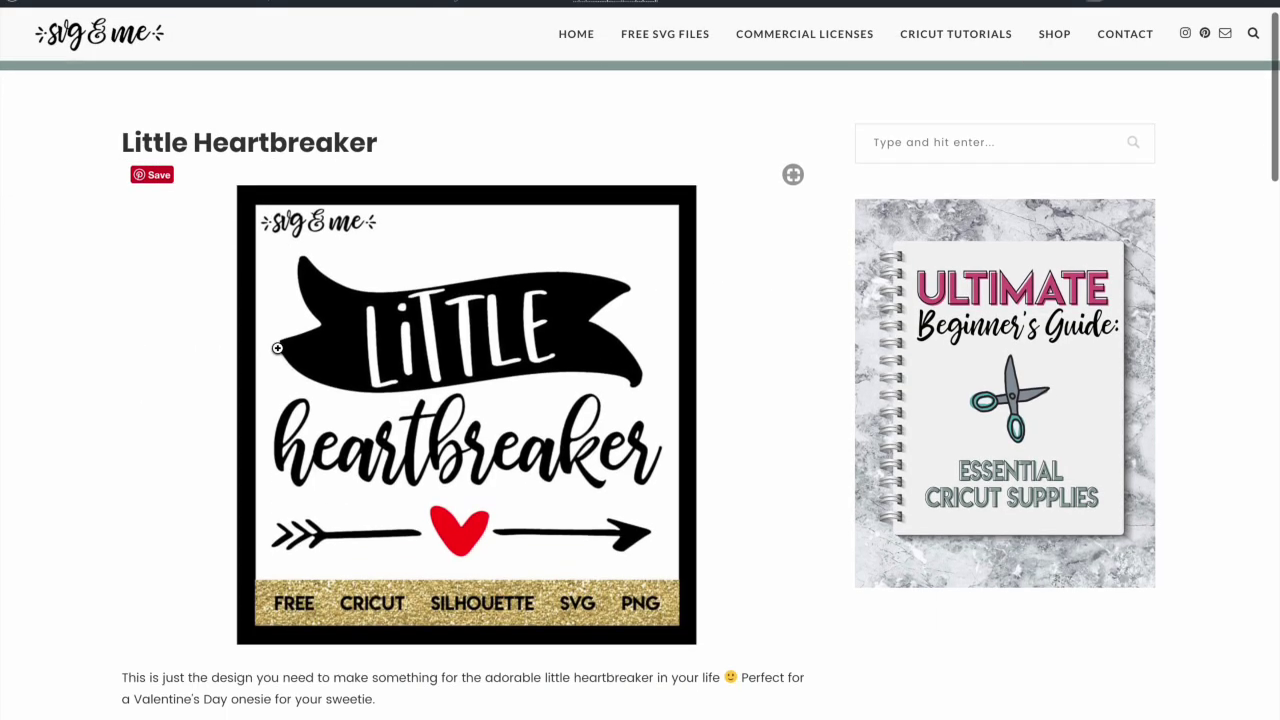
scroll(277, 347, "down", 3)
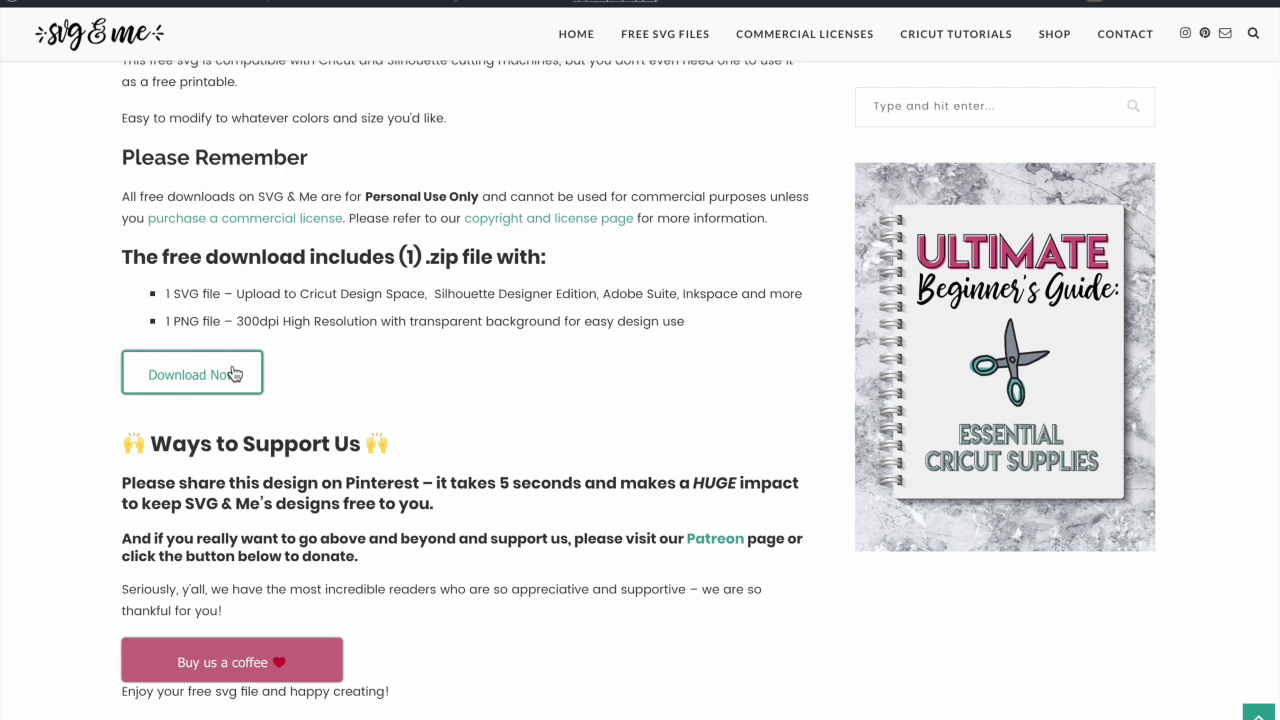
left_click(235, 374)
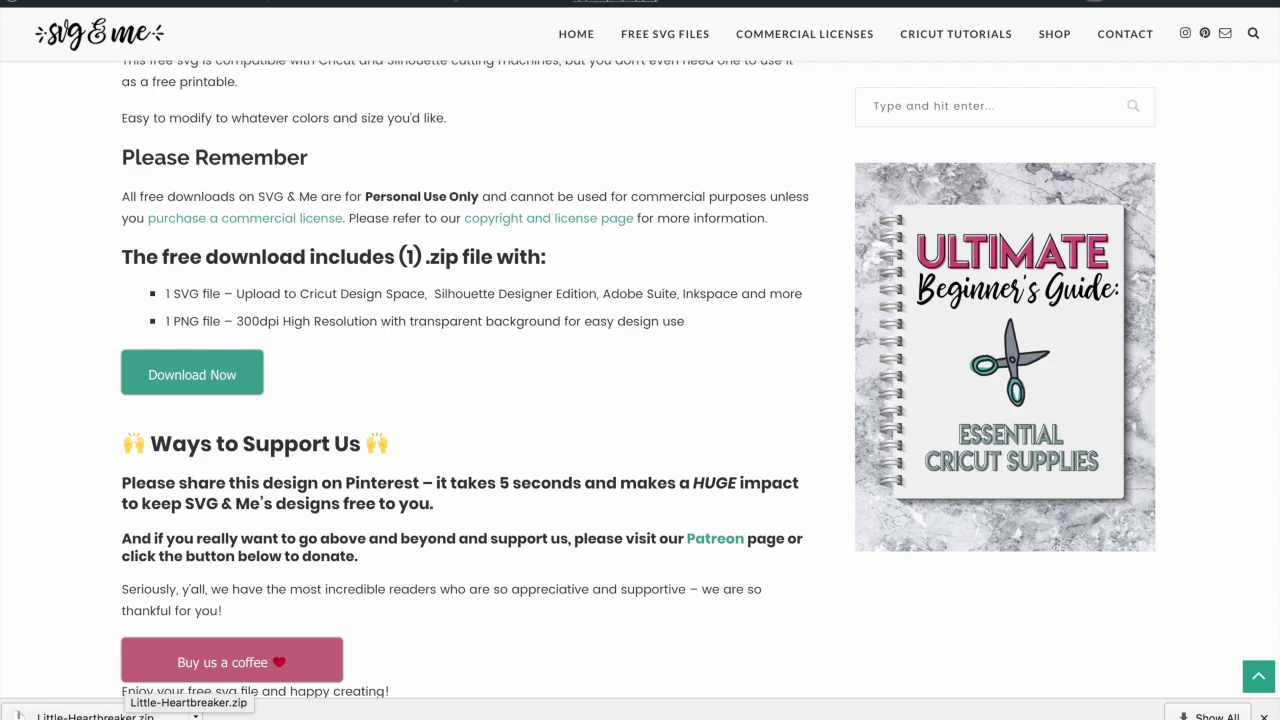
left_click(100, 712)
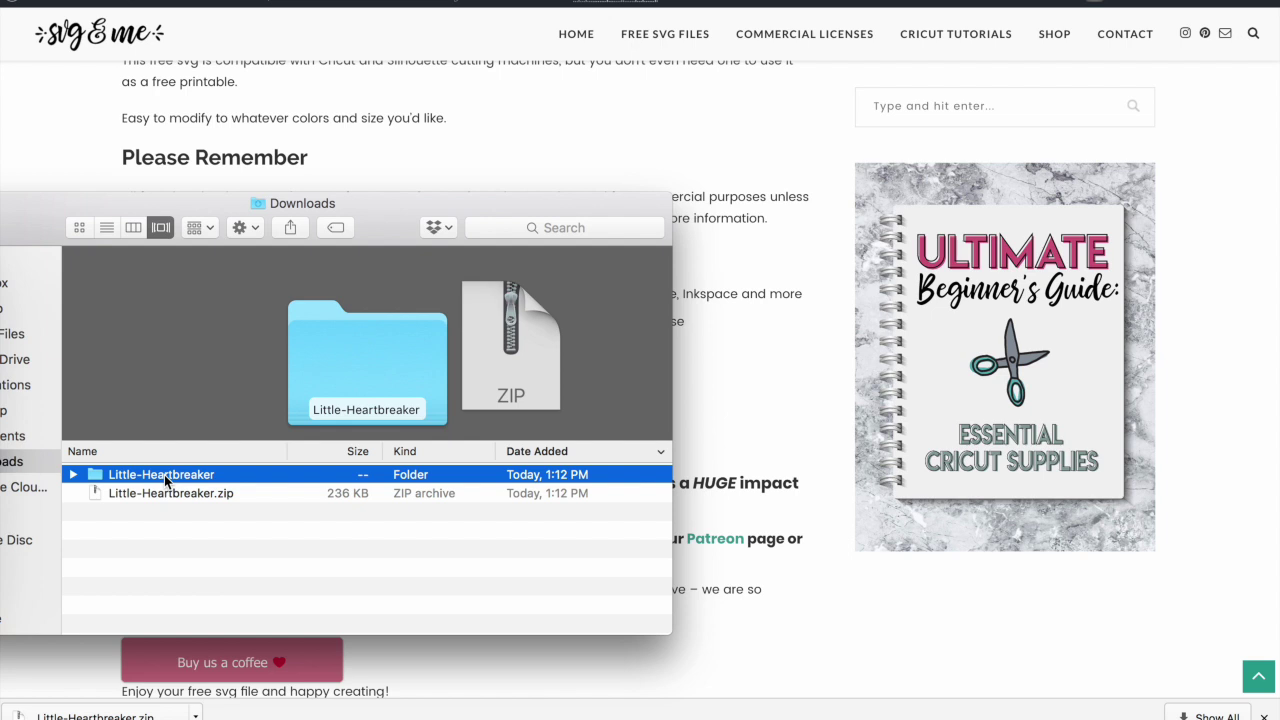
Locate Little Heartbreaker.svg inside the Little-Heartbreaker folder, then go back to the SVG & Me page.
left_click(73, 475)
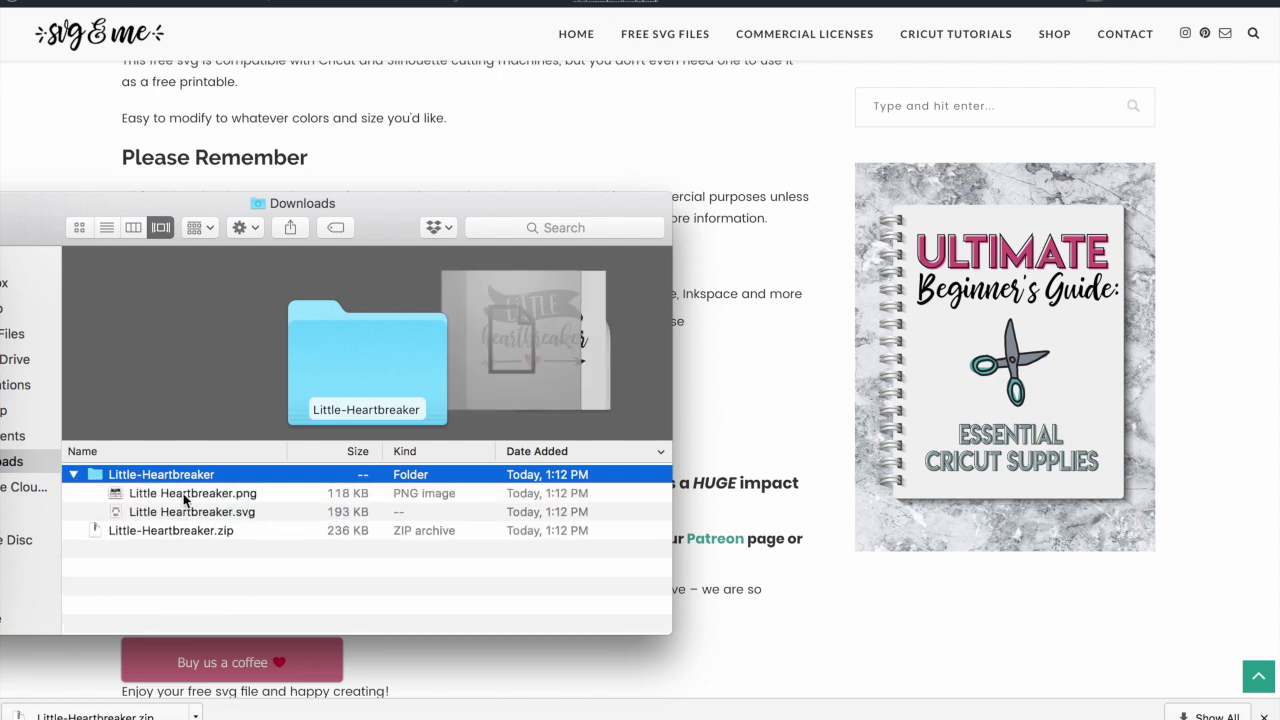
left_click(232, 513)
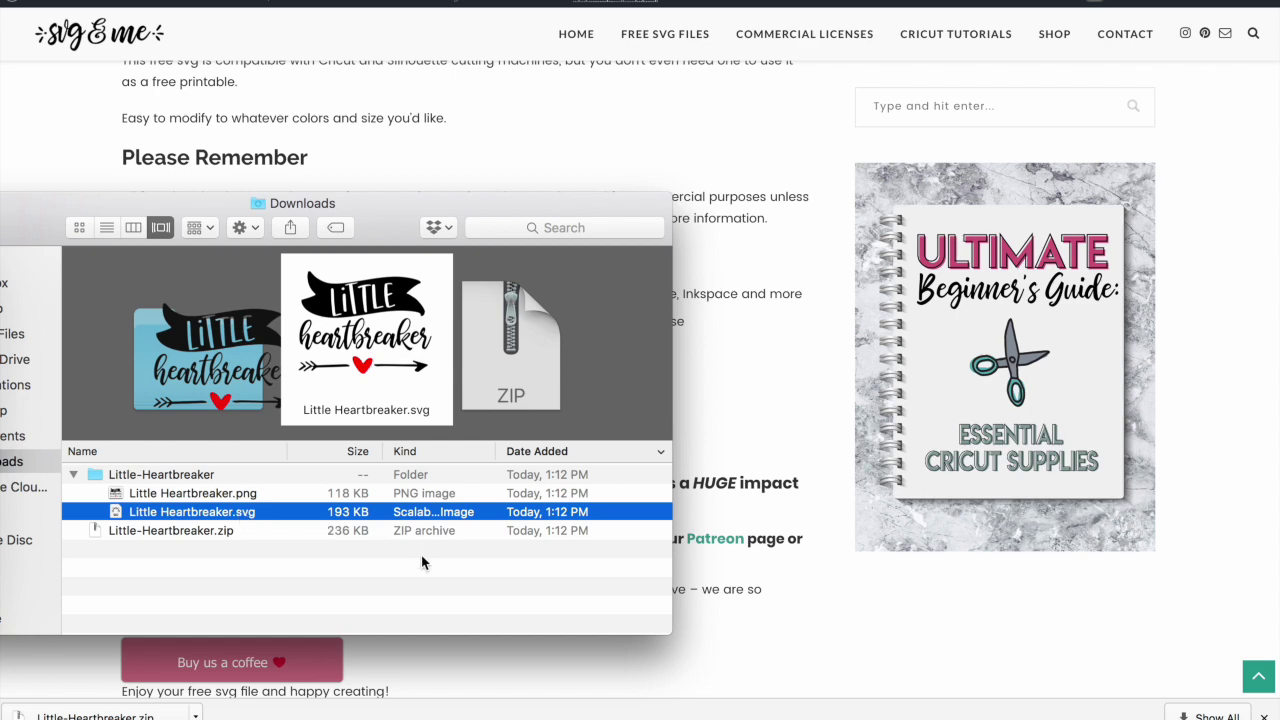
left_click(432, 688)
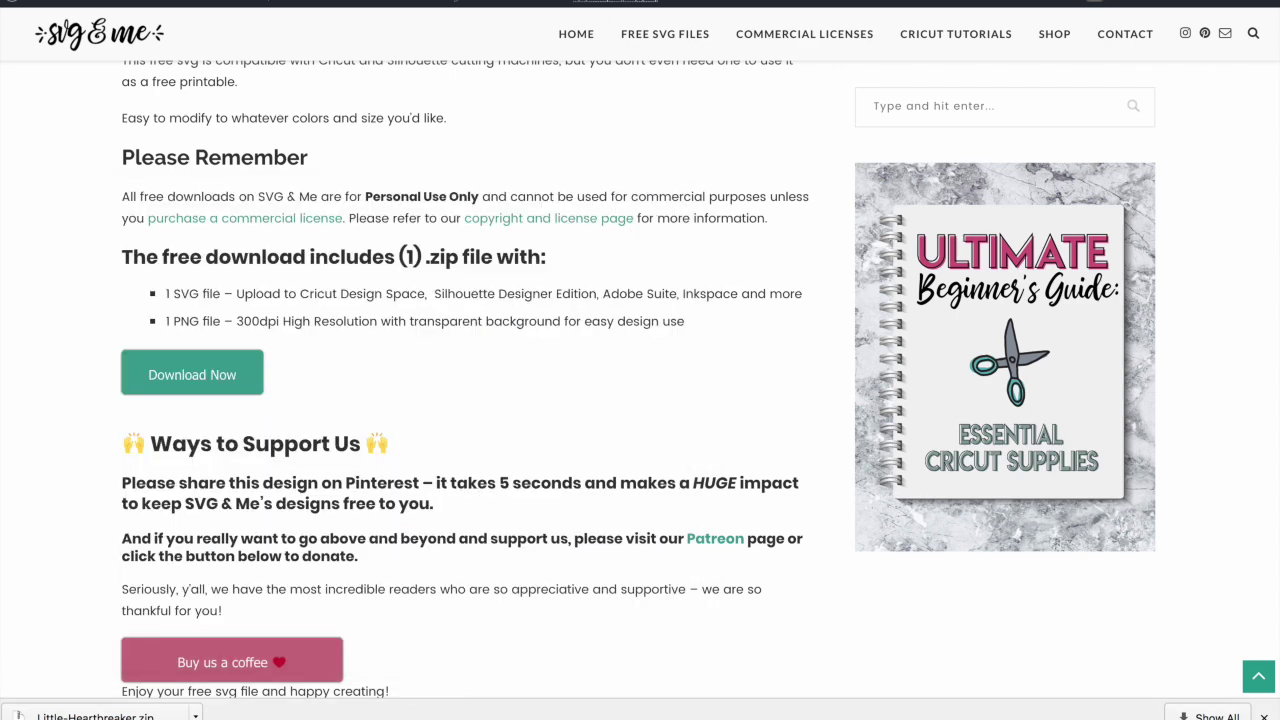
Replace the old unsaved Design Space project with a new blank Untitled canvas.
key("ctrl+Tab")
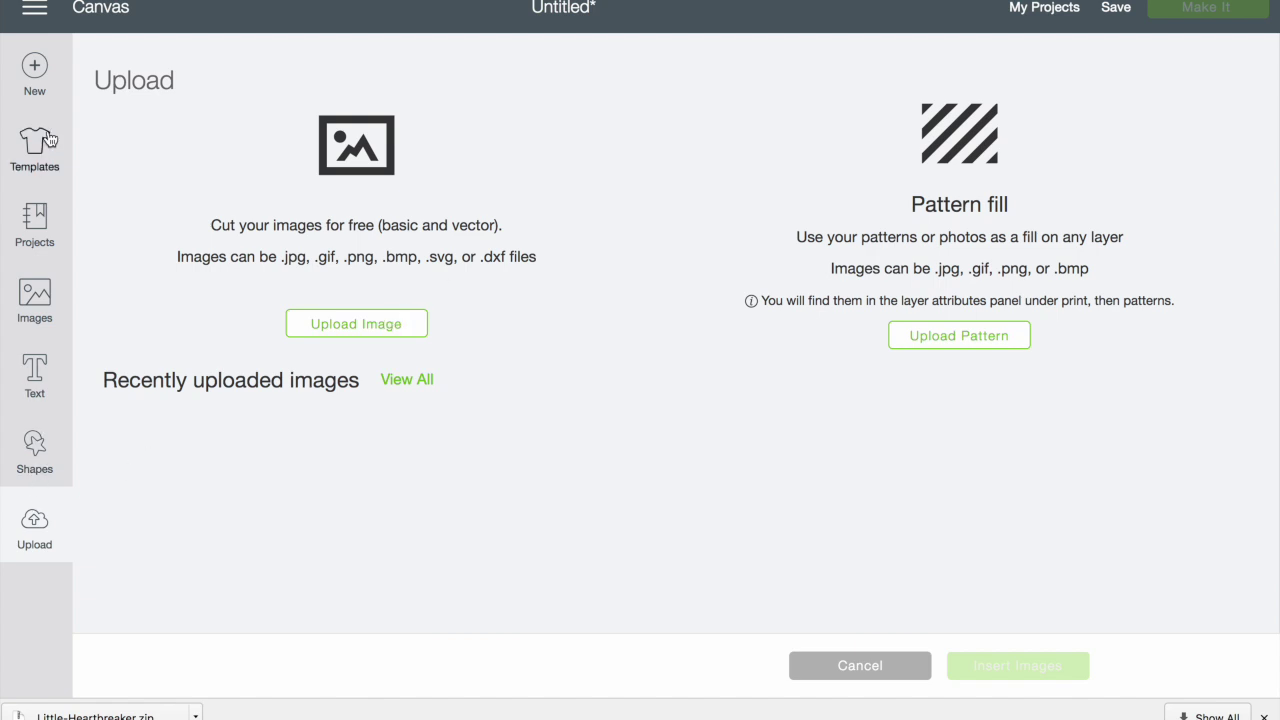
left_click(34, 68)
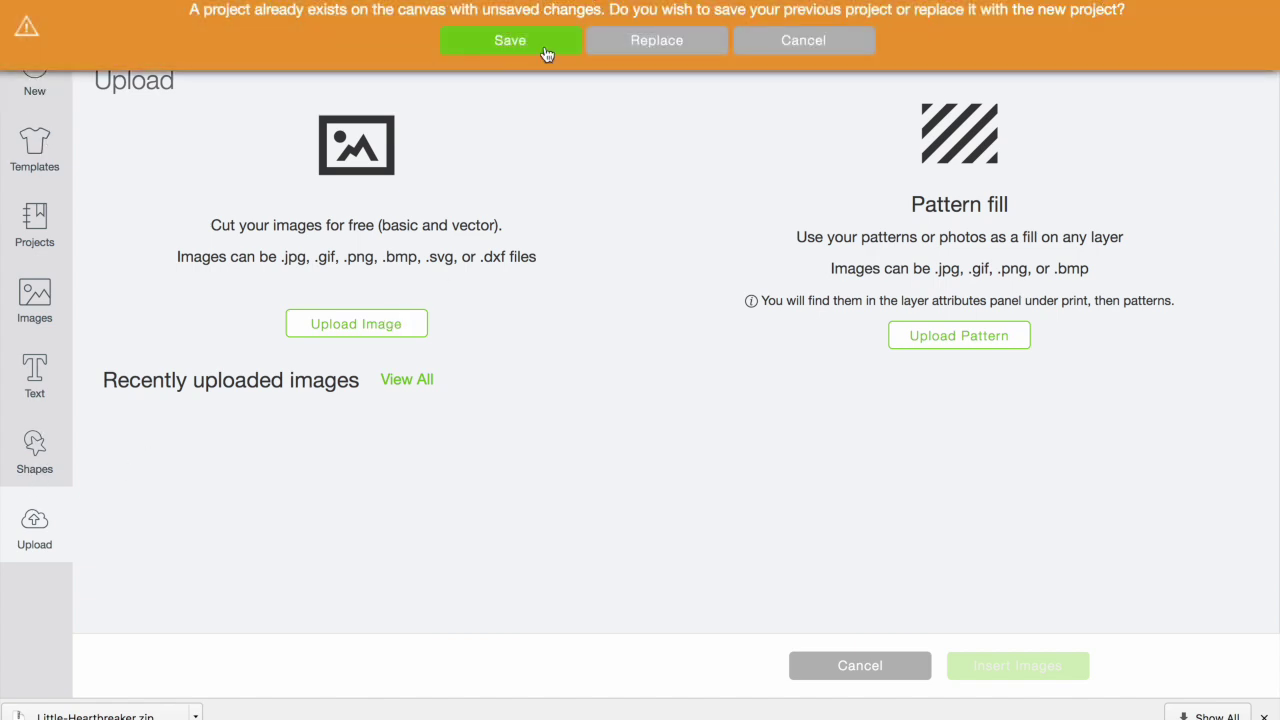
left_click(602, 41)
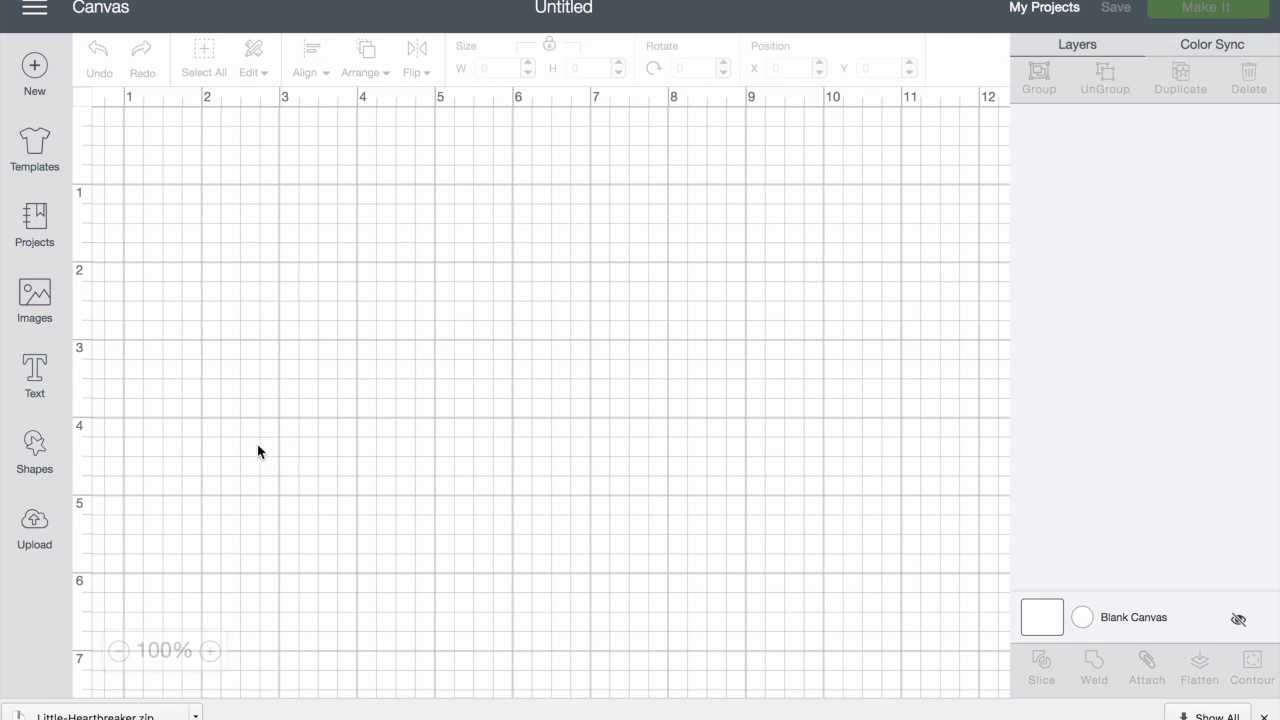
Bring up Upload Image and its file-open dialog.
left_click(40, 524)
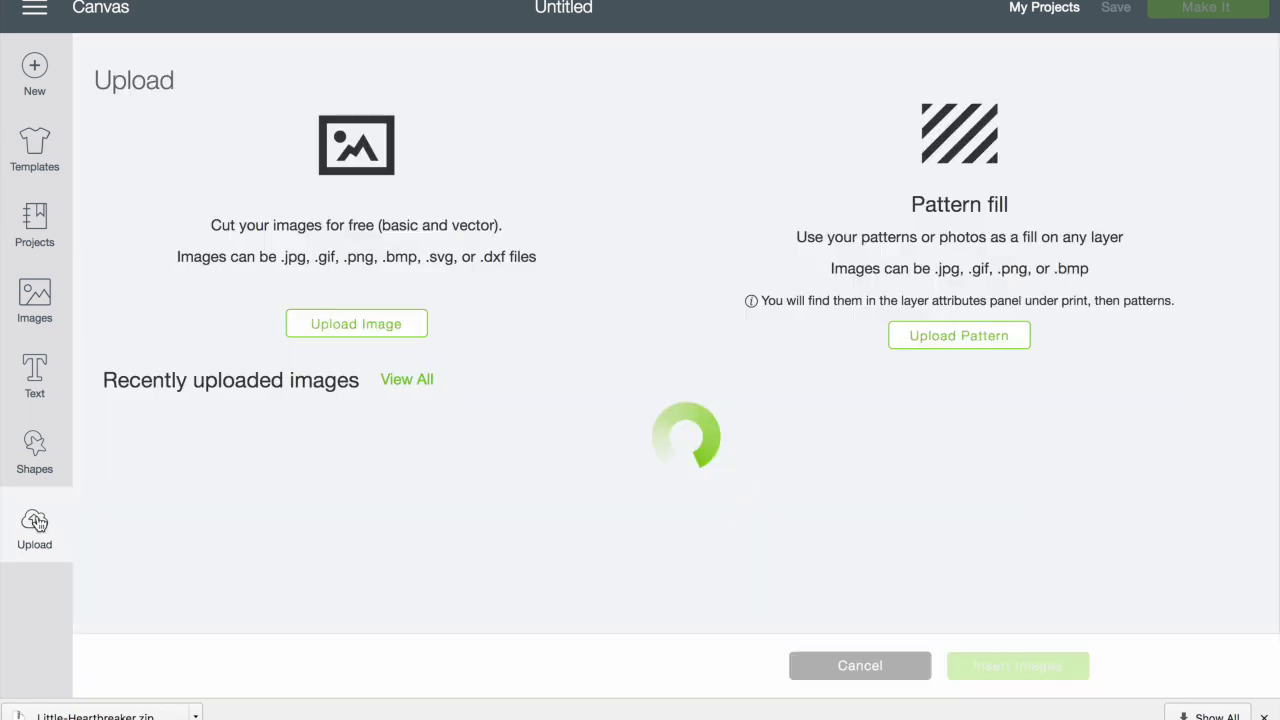
left_click(360, 330)
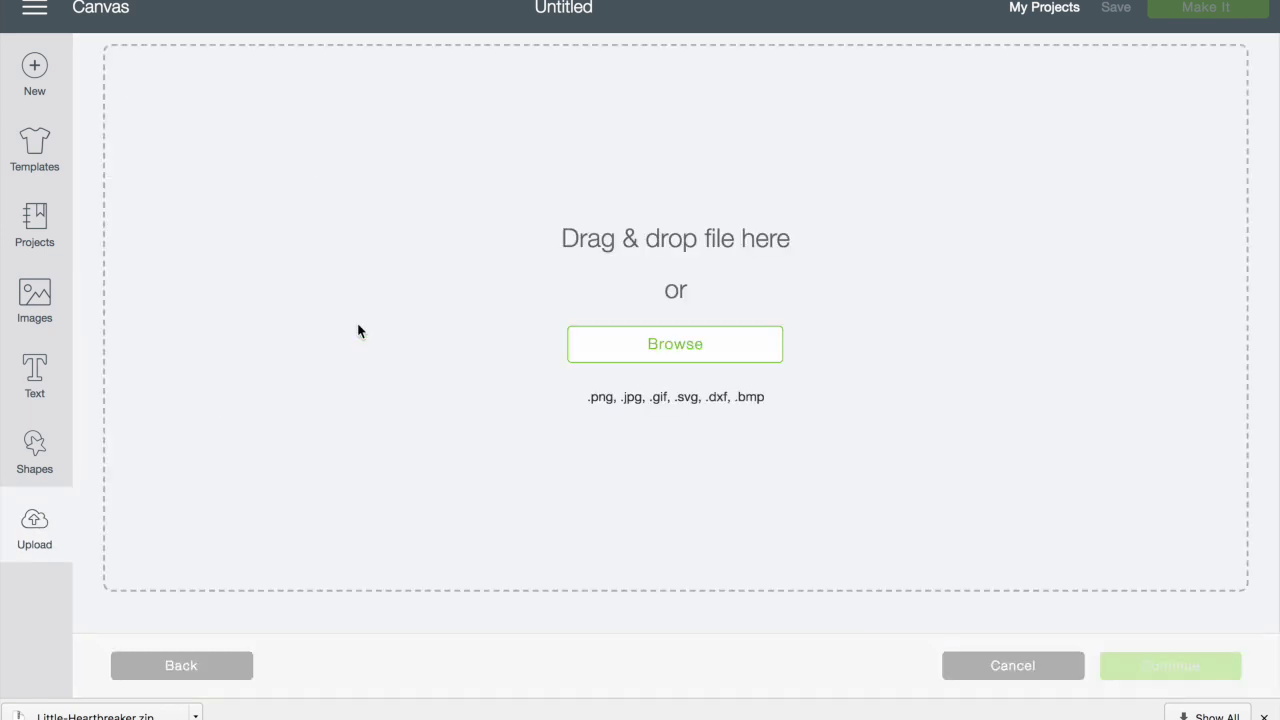
left_click(659, 350)
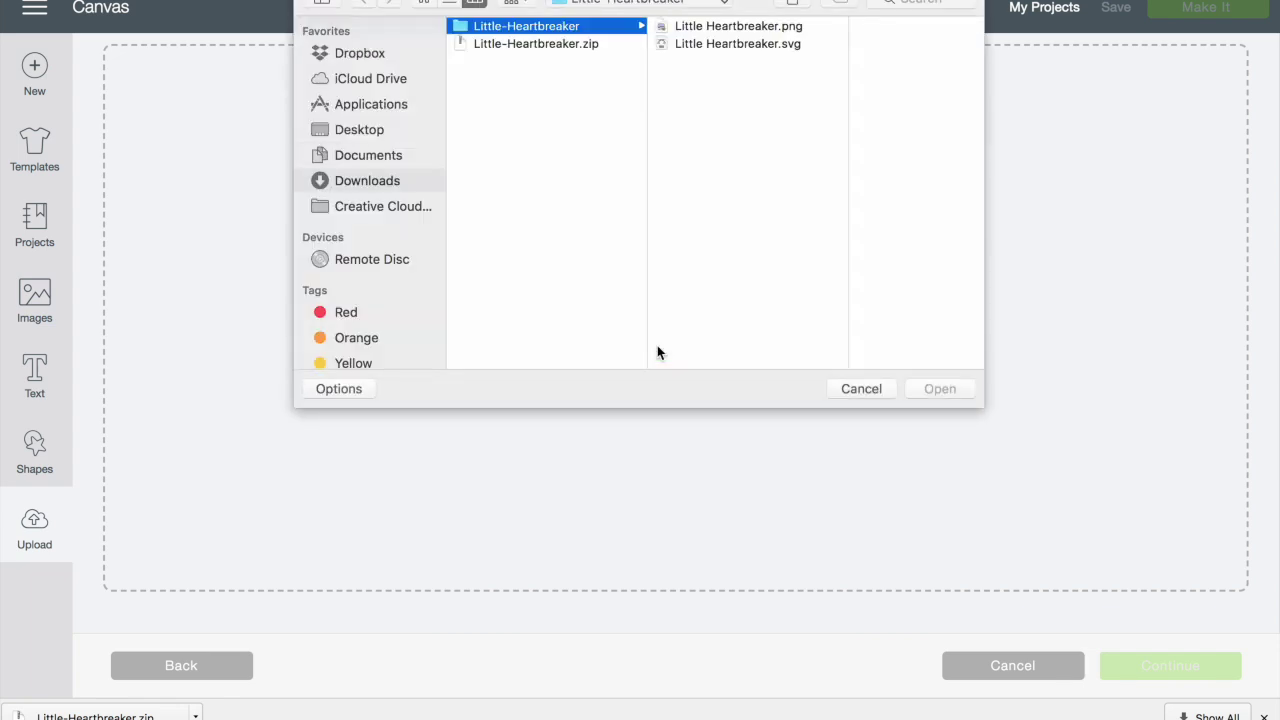
Upload Little Heartbreaker.svg from Downloads > Little-Heartbreaker, named Little Heartbreaker.
left_click(378, 180)
left_click(516, 27)
left_click(690, 44)
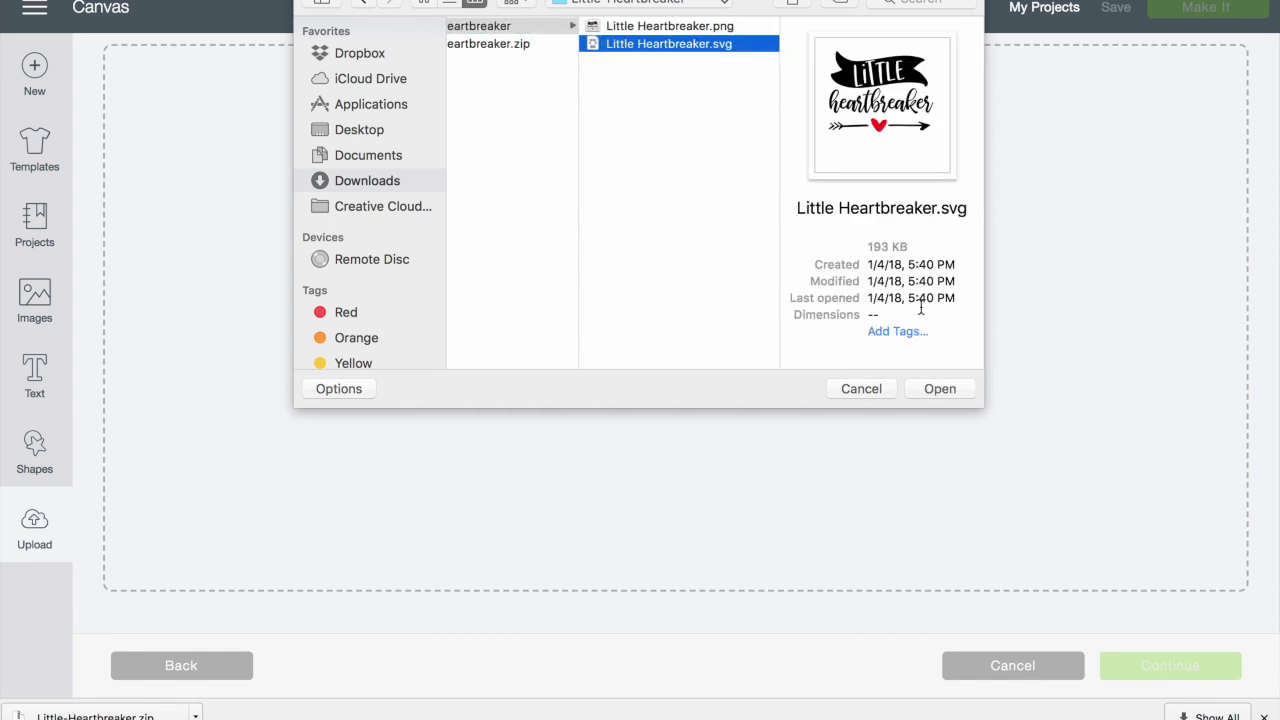
left_click(930, 388)
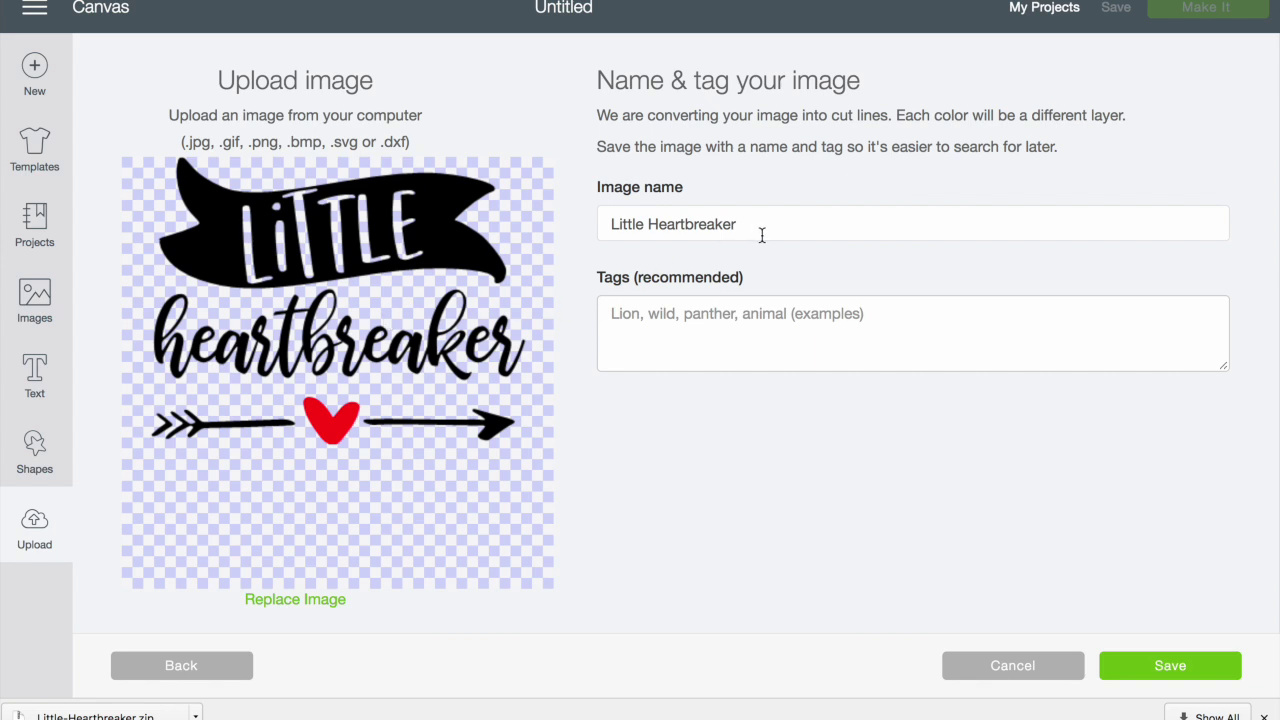
Add the tags "valentine's day, heart, love" to the image and save the upload.
left_click_drag(652, 222, 760, 227)
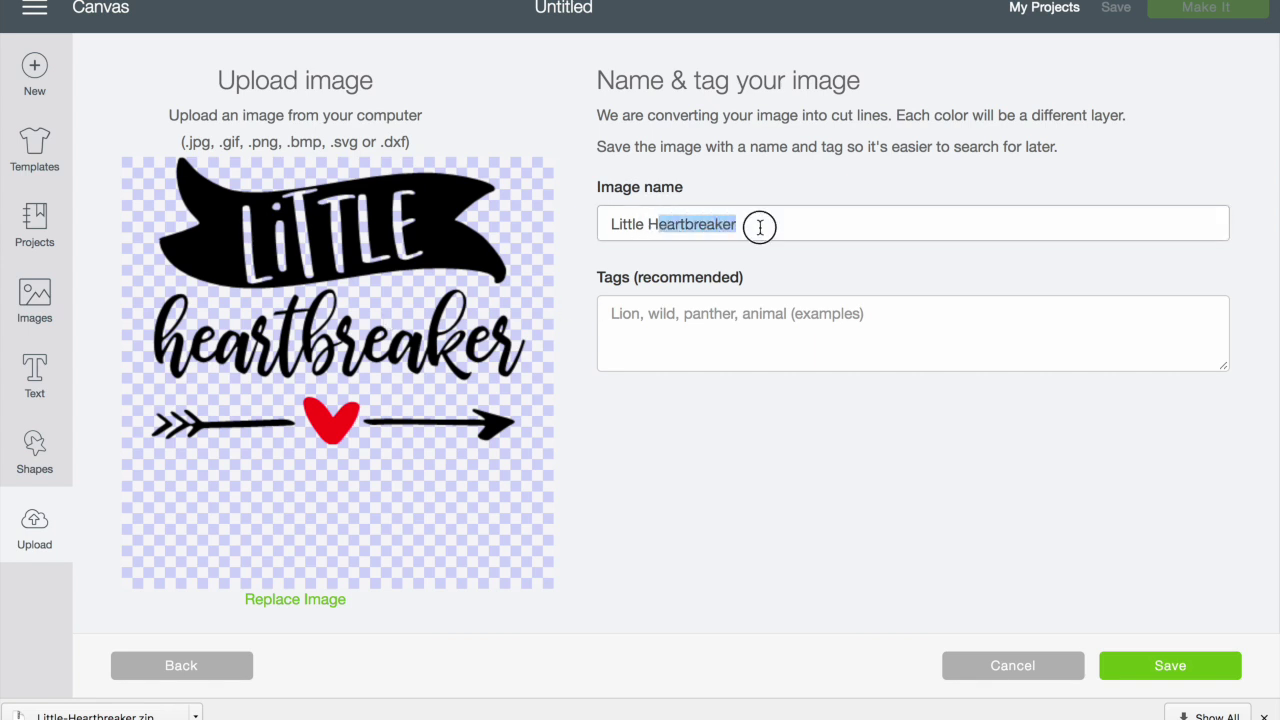
left_click(760, 227)
left_click(726, 305)
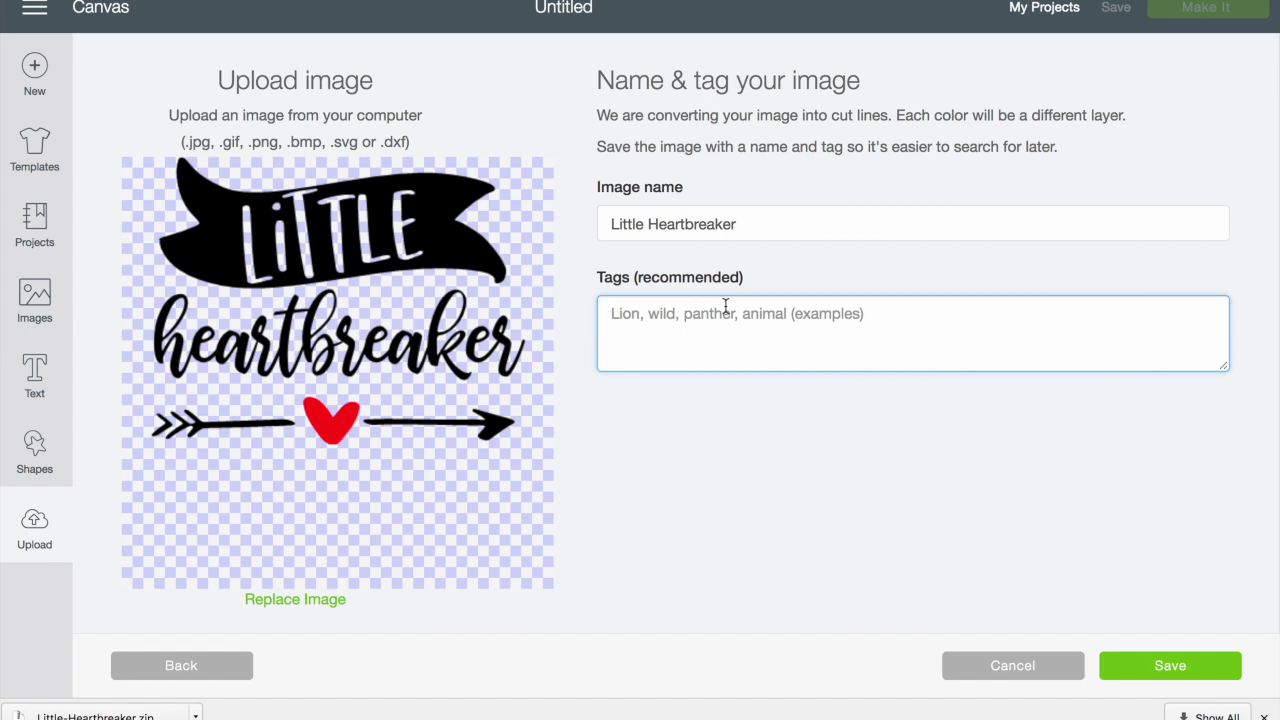
type("valent")
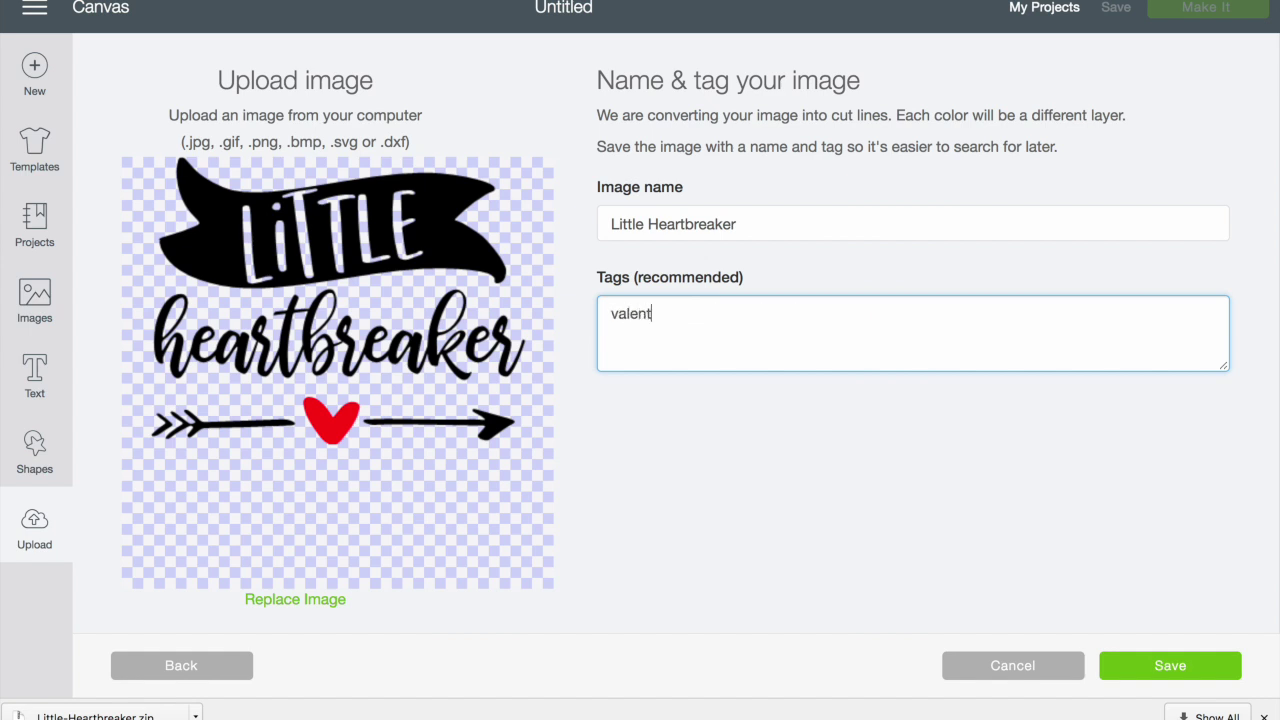
type("ine's day, heart, love")
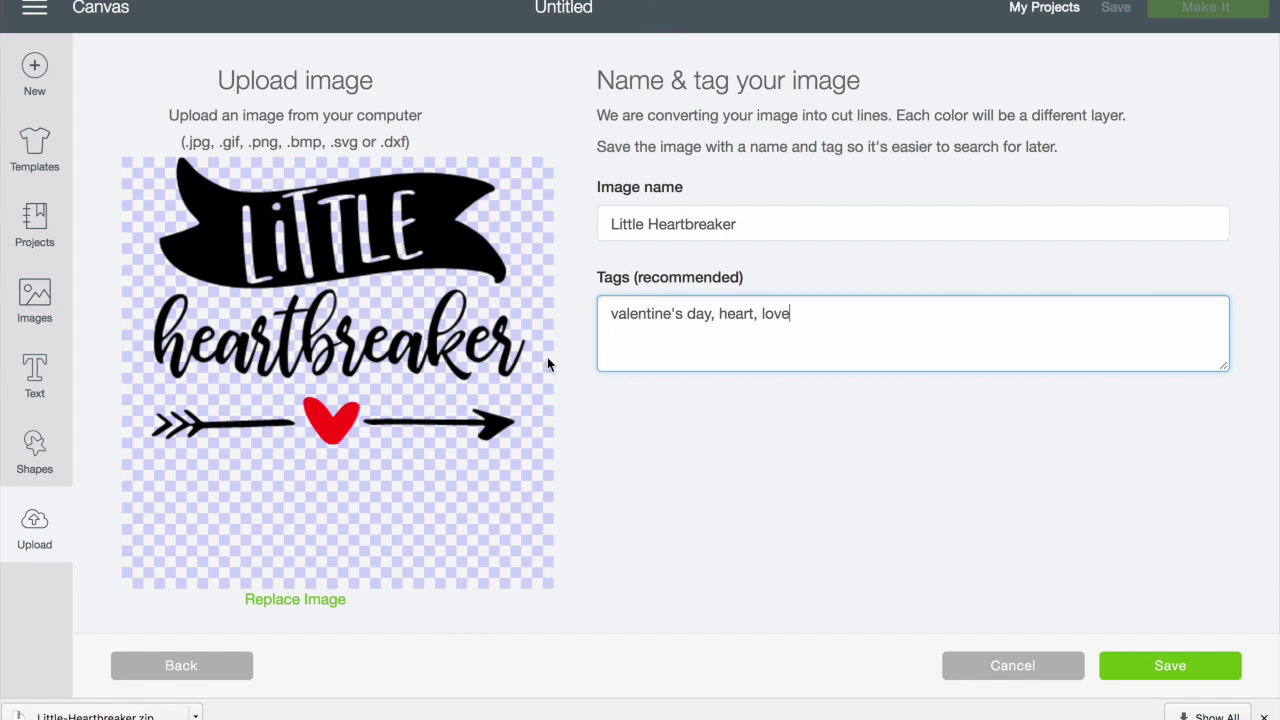
left_click(1178, 667)
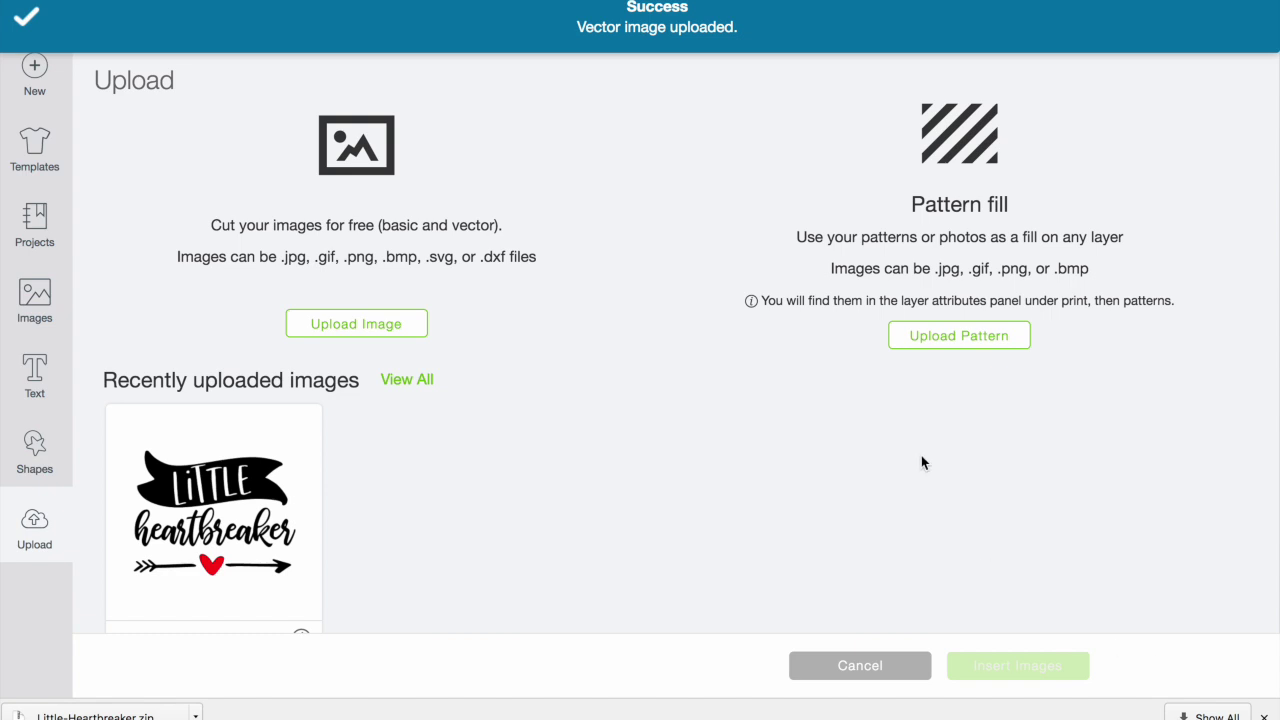
Select the Little Heartbreaker thumbnail under Recently uploaded images and insert it onto the canvas.
scroll(921, 455, "down", 1)
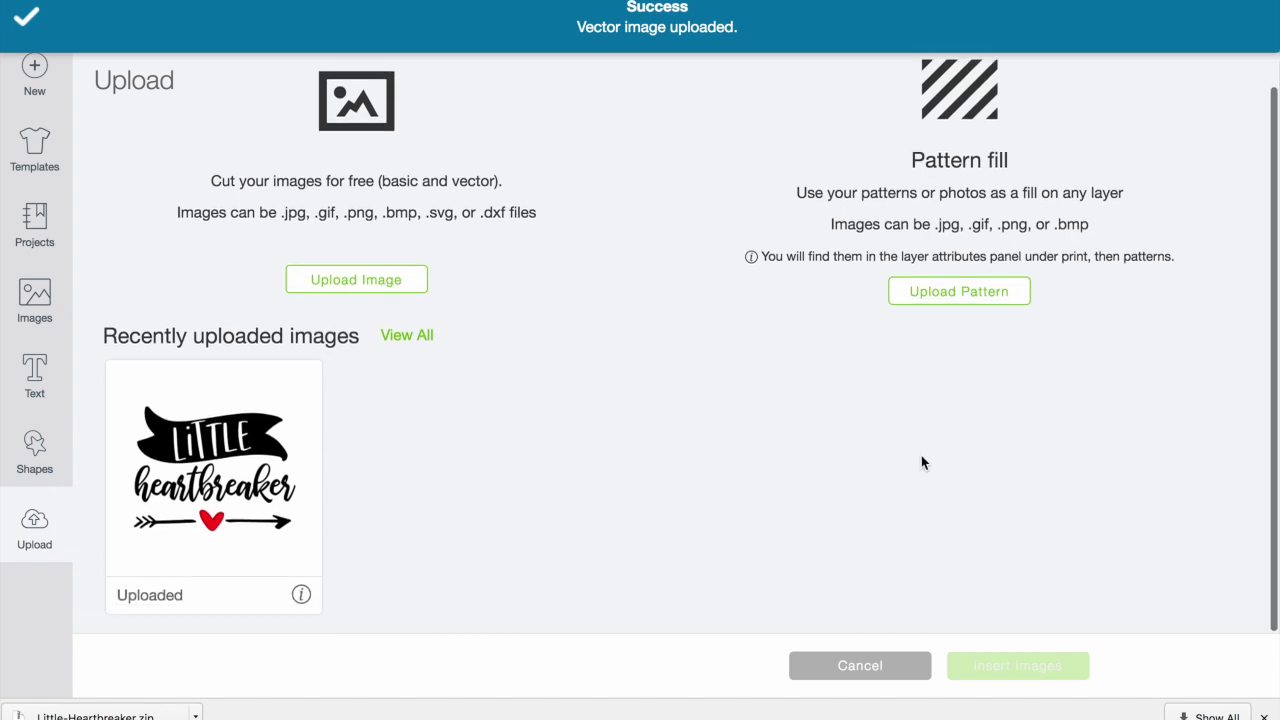
left_click(229, 500)
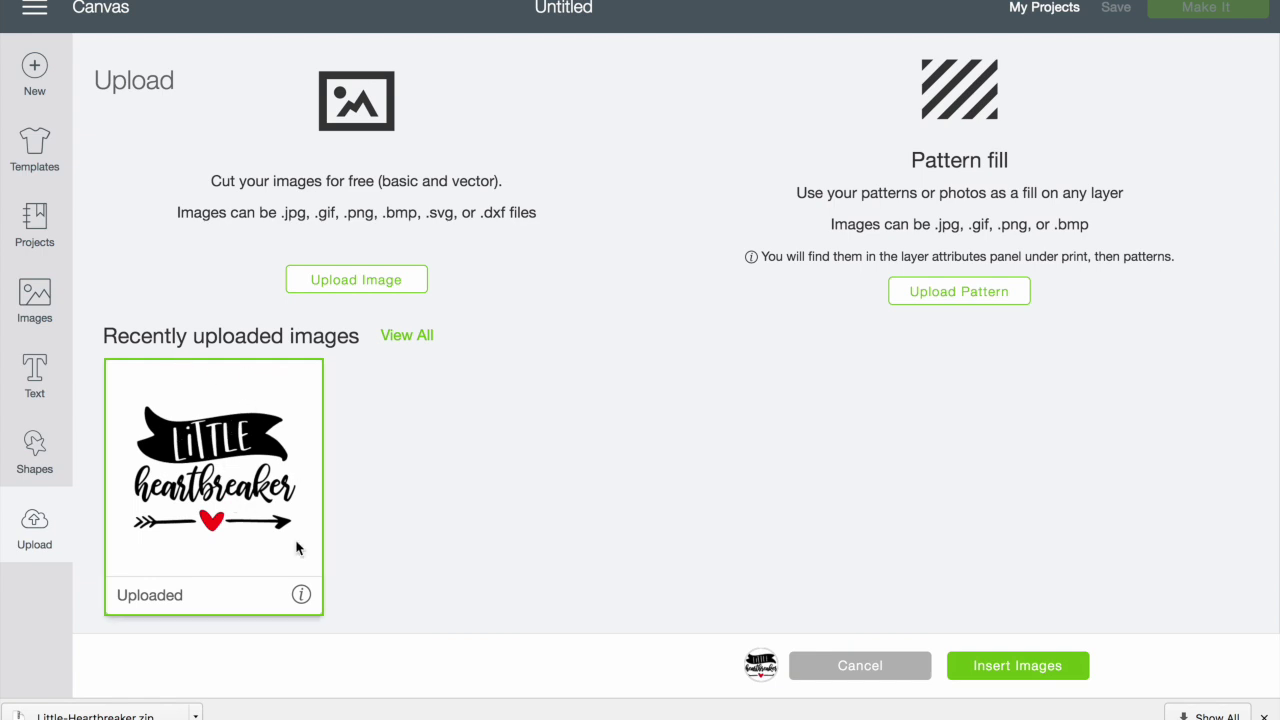
left_click(1036, 666)
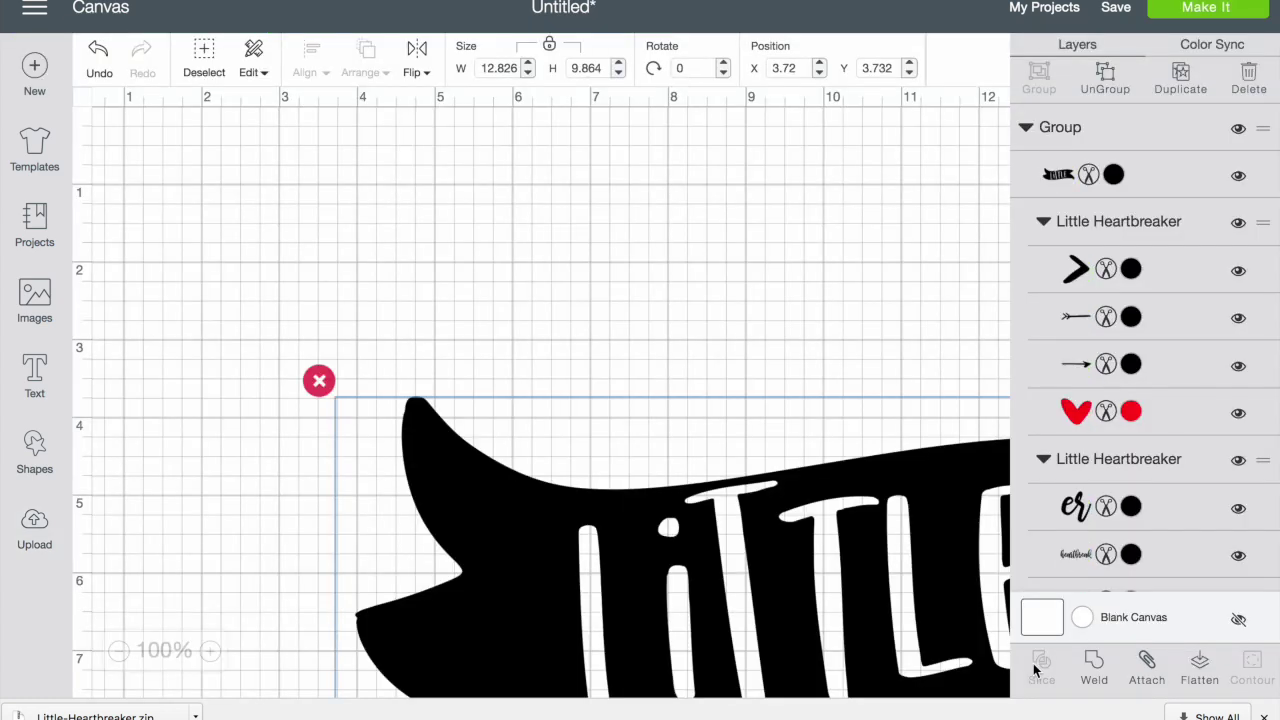
Move the Little Heartbreaker design up and left toward the canvas's top-left.
left_click_drag(877, 617, 714, 409)
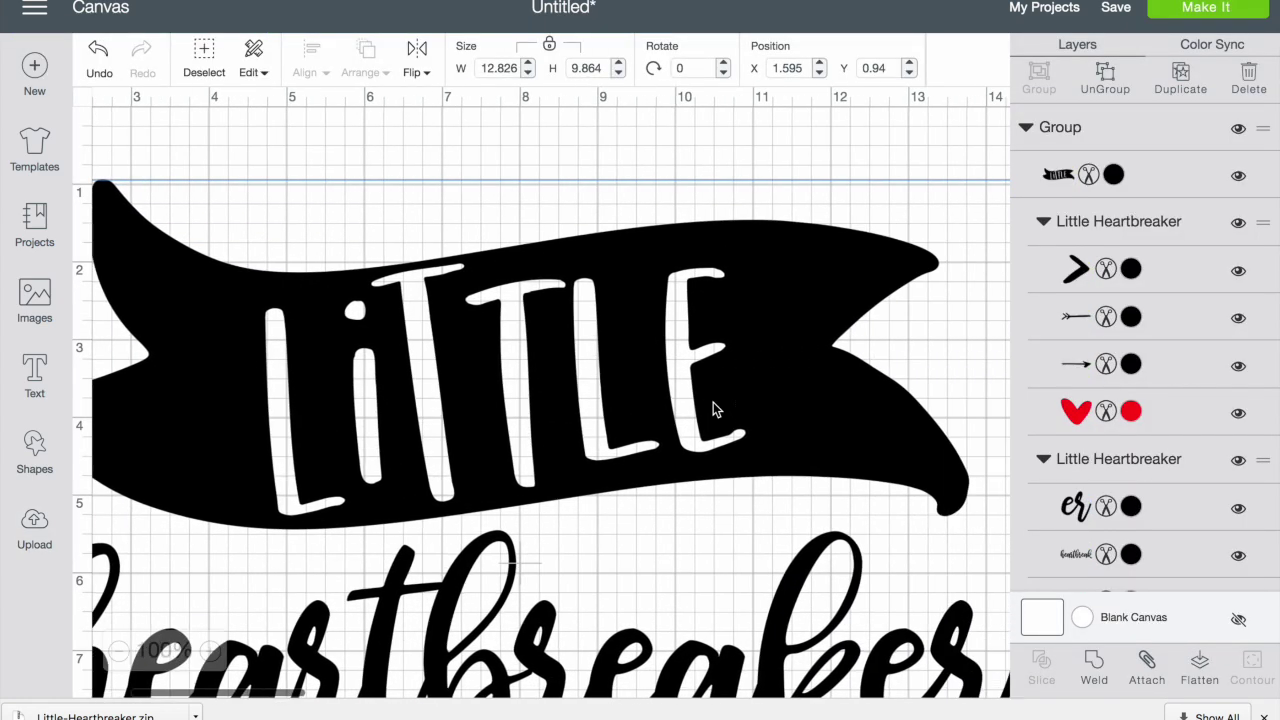
scroll(713, 402, "down", 10)
scroll(713, 402, "right", 3)
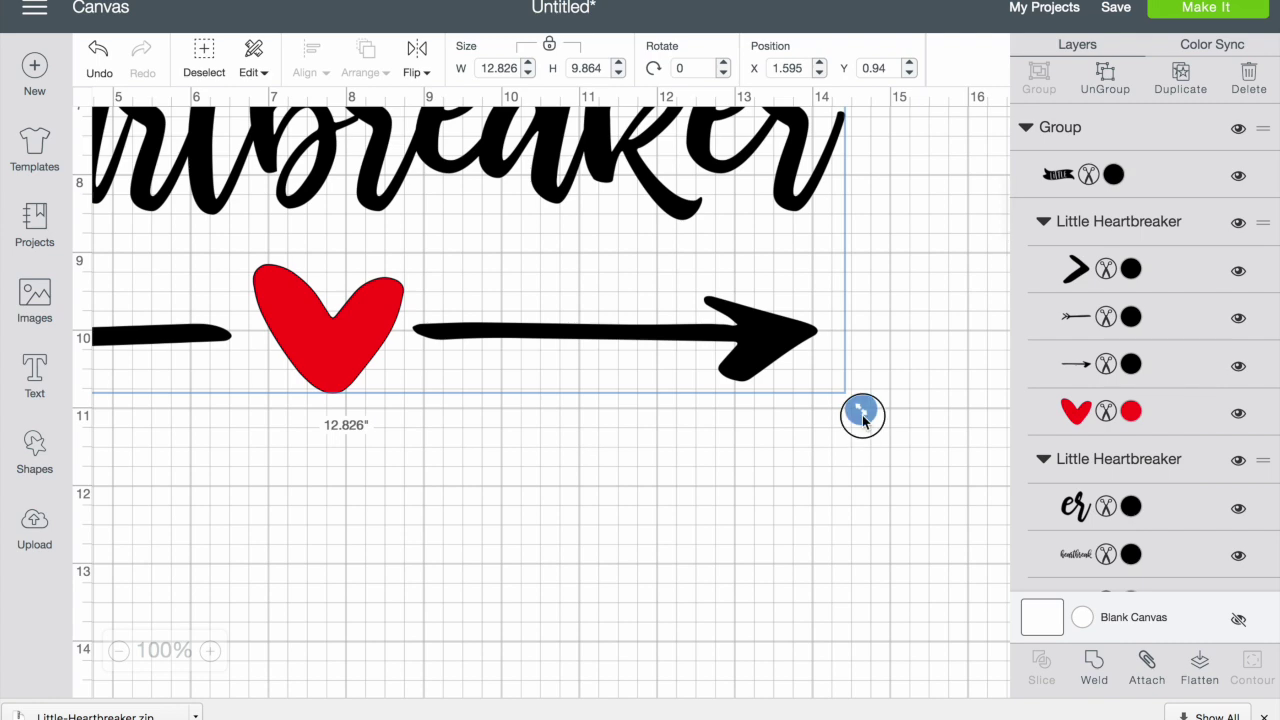
left_click_drag(863, 418, 526, 240)
scroll(526, 240, "up", 8)
scroll(526, 240, "left", 6)
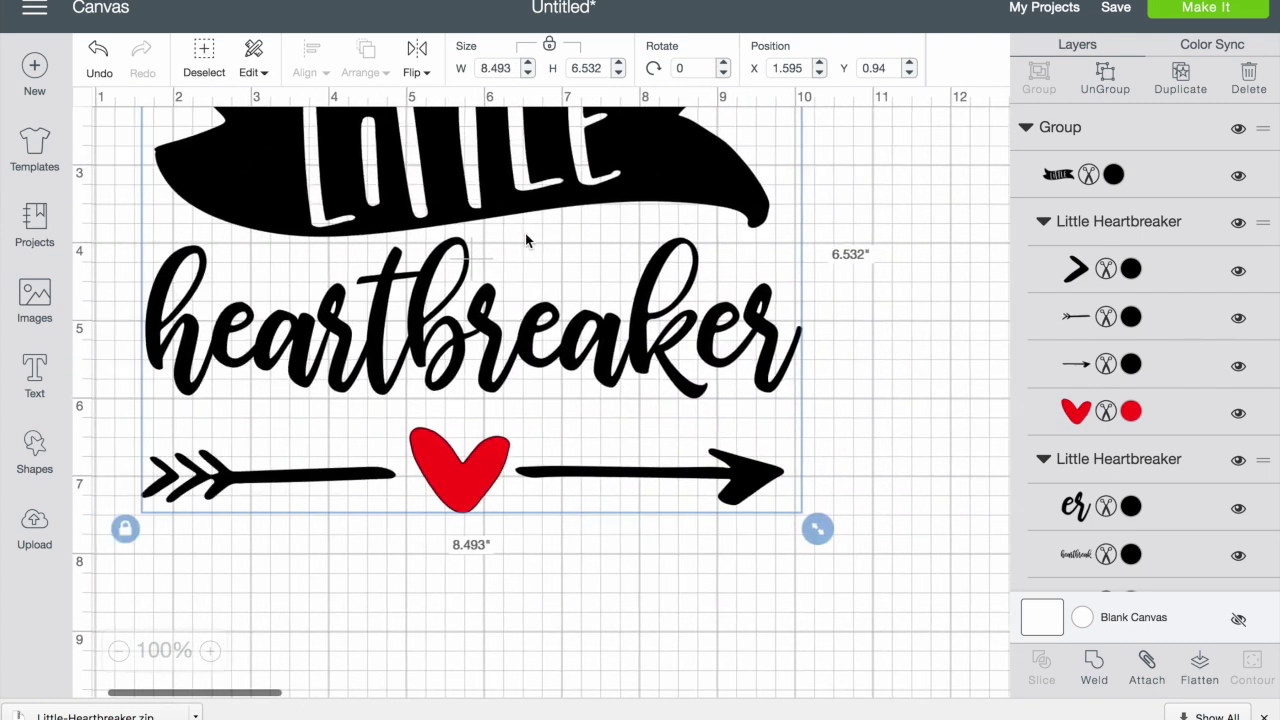
Zoom out and resize the design to 6.521 × 5.015 inches.
left_click(120, 652)
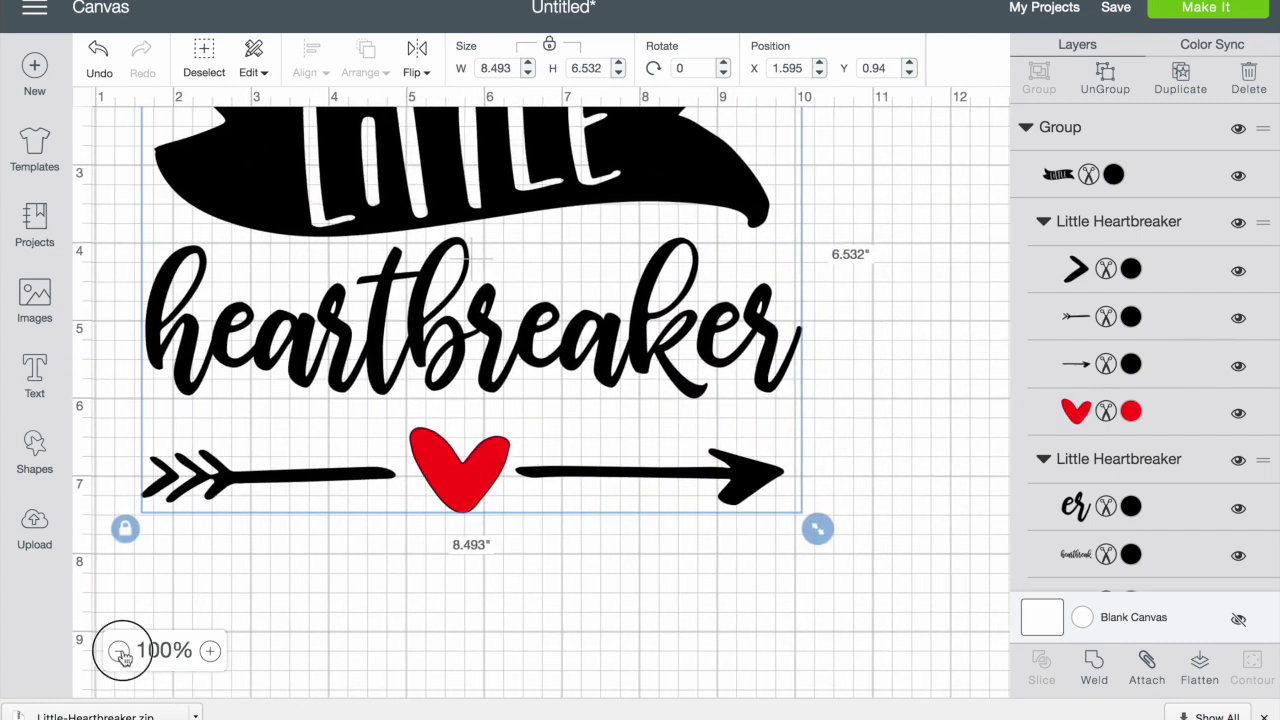
left_click(120, 652)
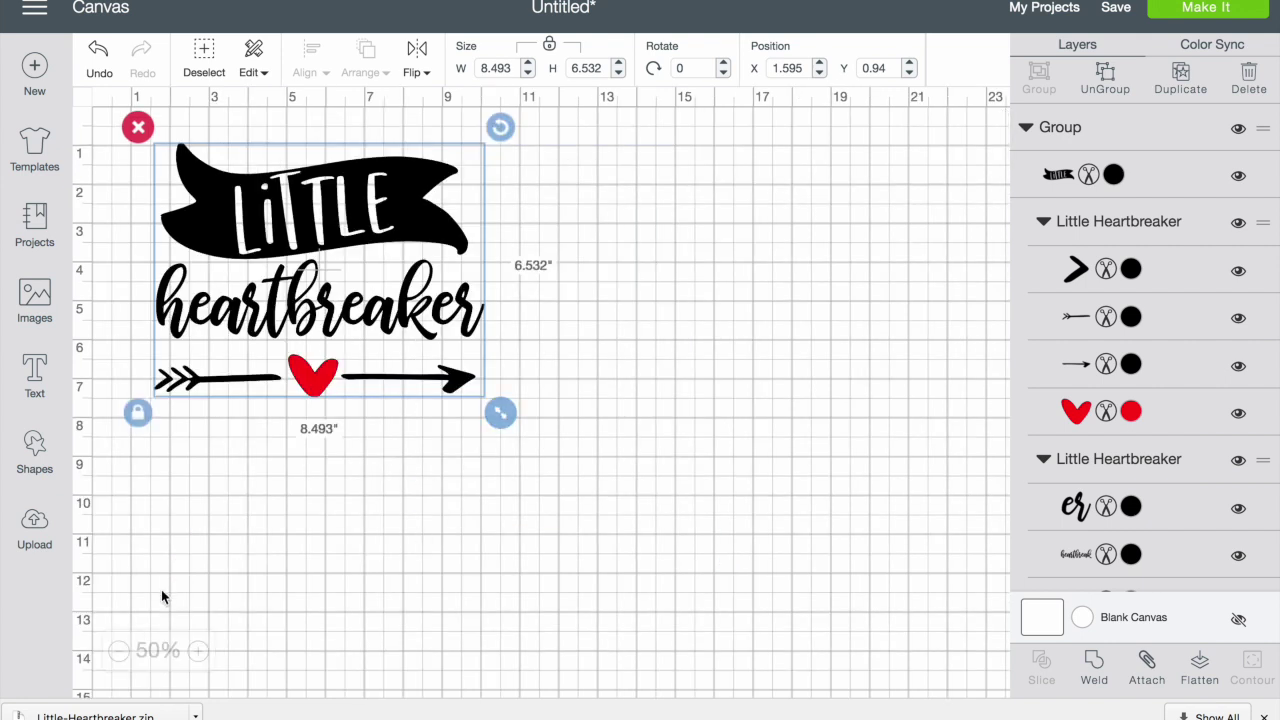
left_click_drag(500, 412, 456, 373)
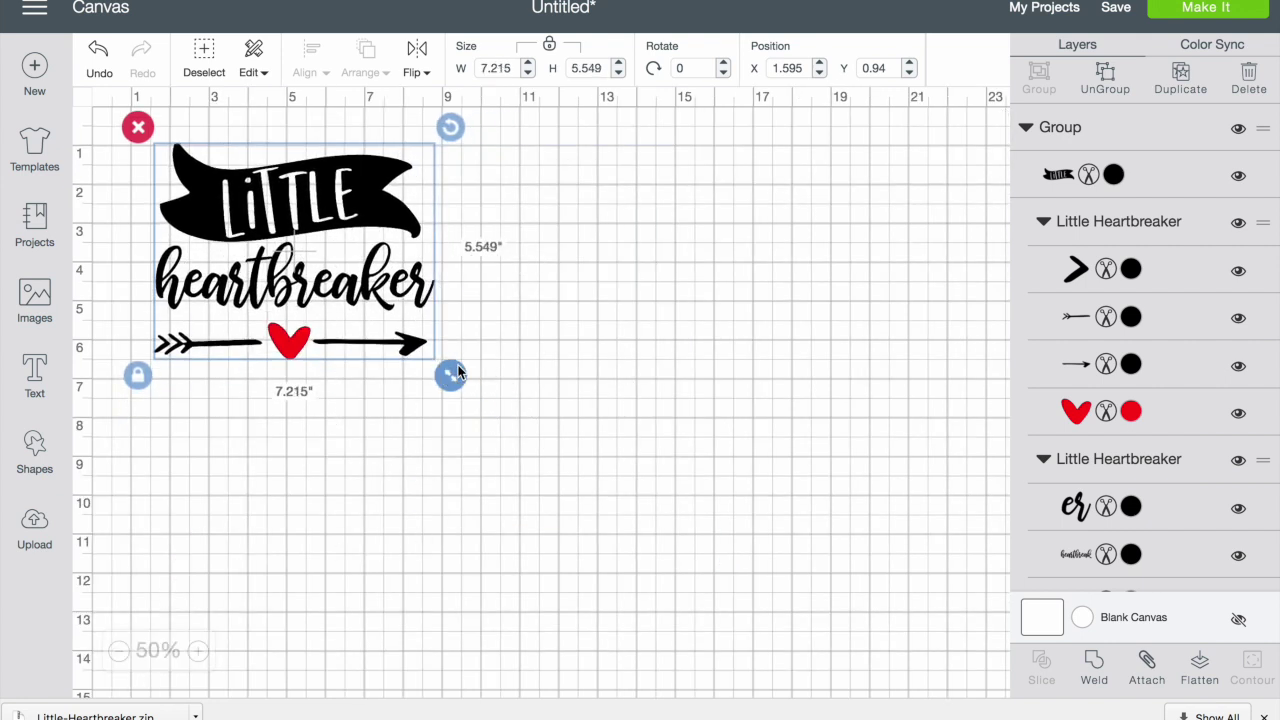
left_click_drag(380, 255, 374, 284)
left_click_drag(450, 408, 424, 390)
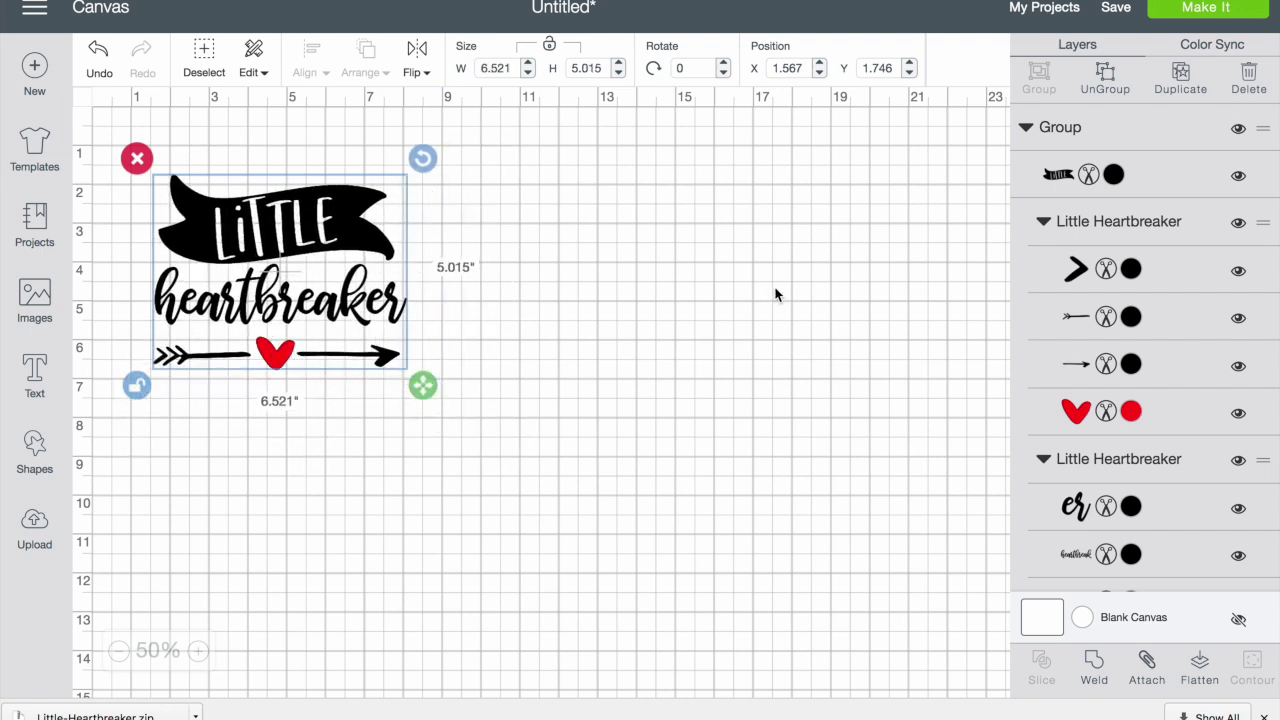
Color the heart layer Rose Pink (#E54B75).
left_click(1132, 411)
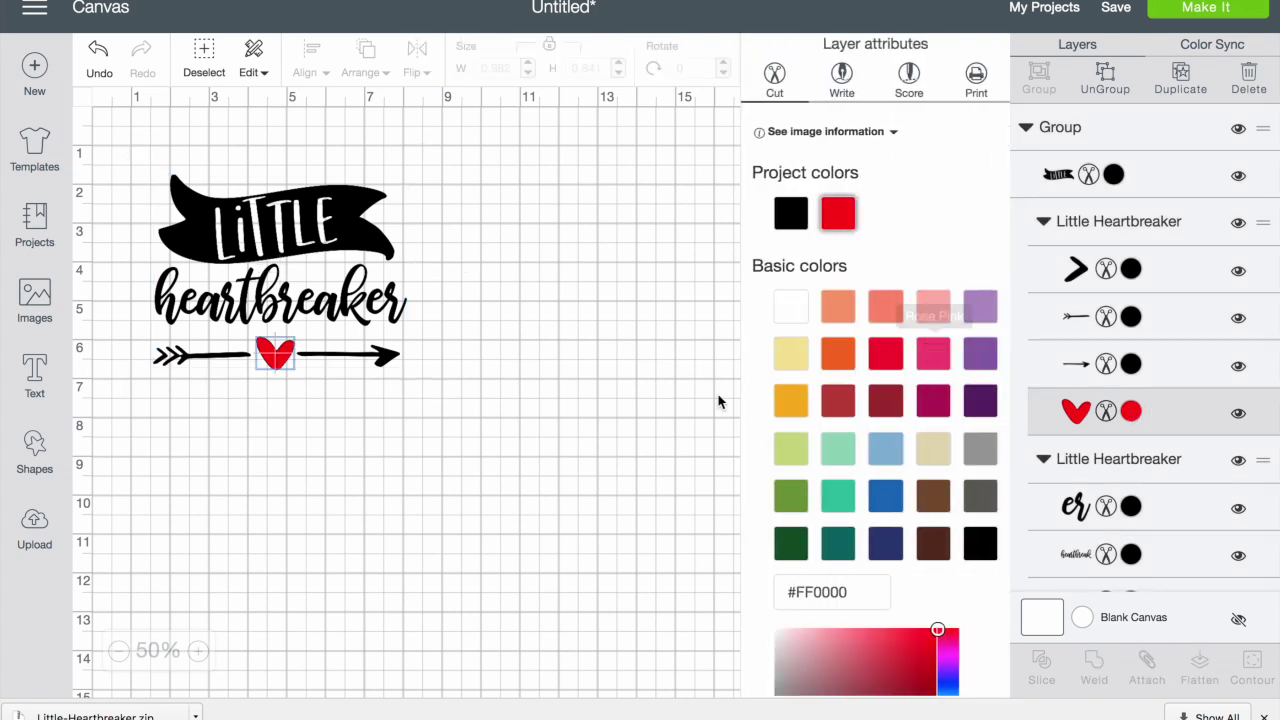
left_click(980, 354)
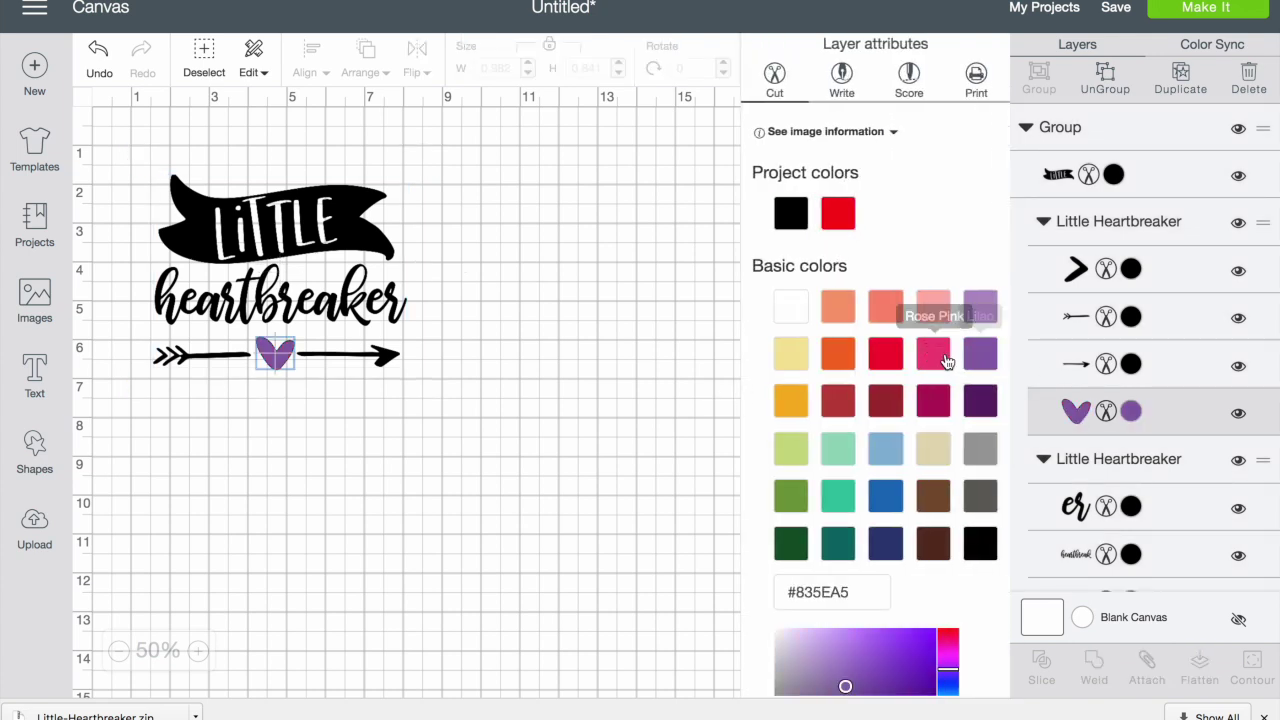
left_click(934, 354)
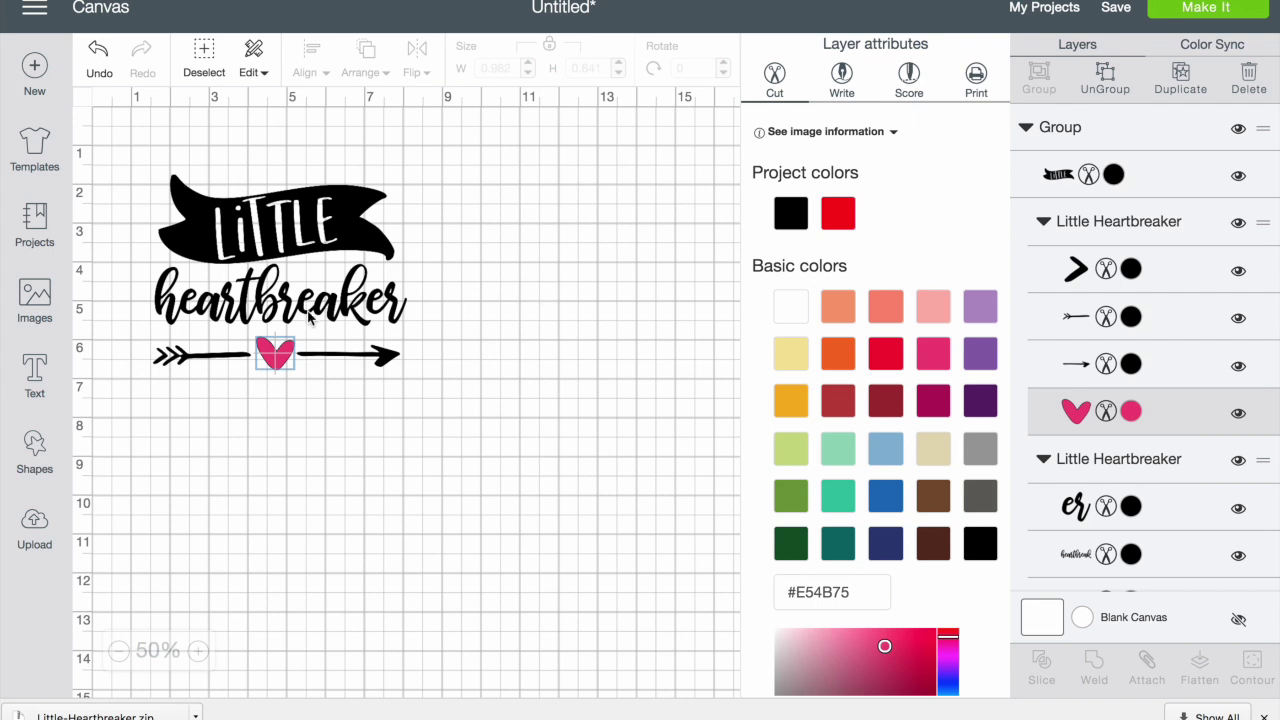
Move the whole design slightly up to X 1.539, Y 1.496.
left_click(400, 259)
left_click(356, 258)
left_click(318, 212)
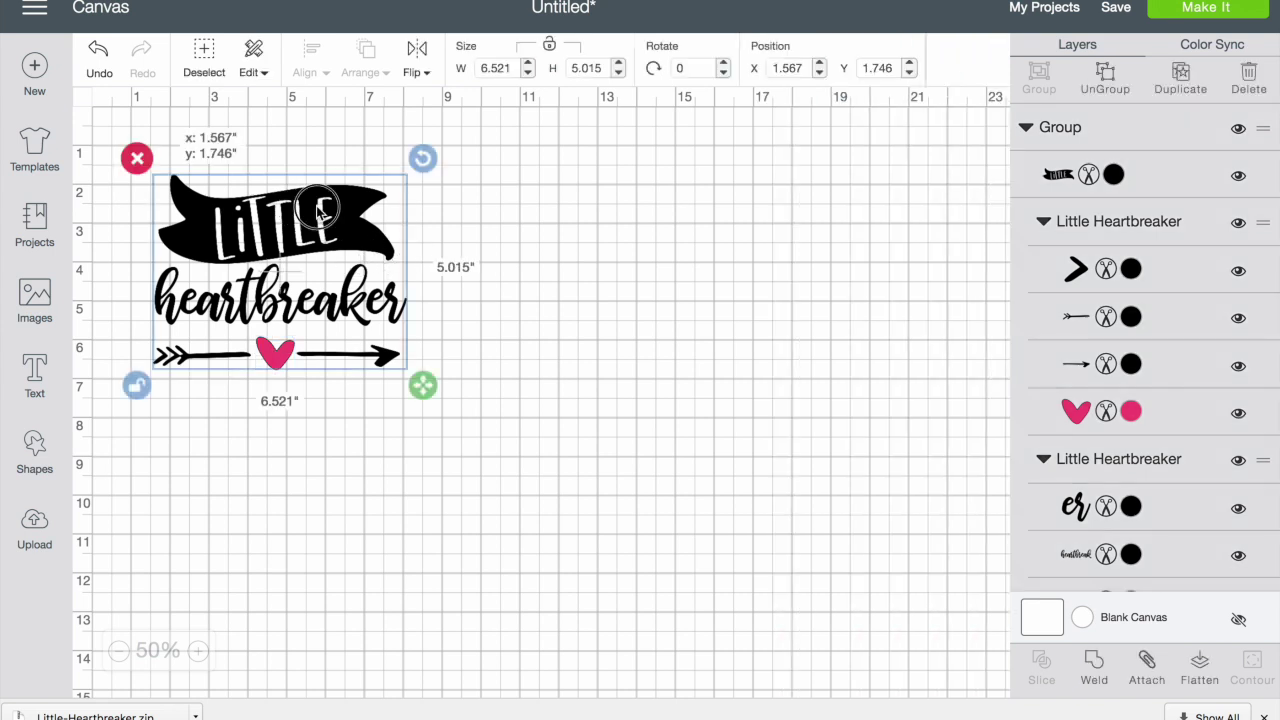
mouse_move(318, 212)
left_mouse_down()
mouse_move(470, 272)
mouse_move(308, 190)
mouse_move(315, 203)
mouse_move(300, 202)
mouse_move(363, 238)
mouse_move(300, 203)
left_mouse_up()
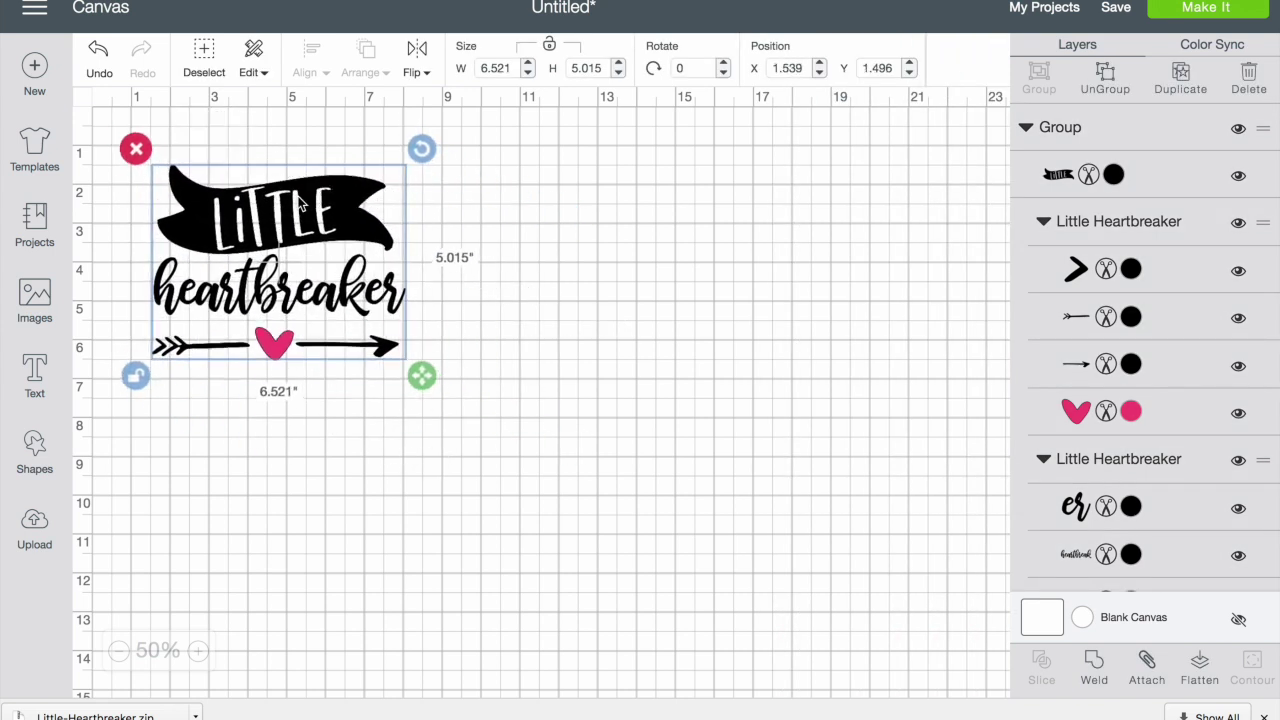